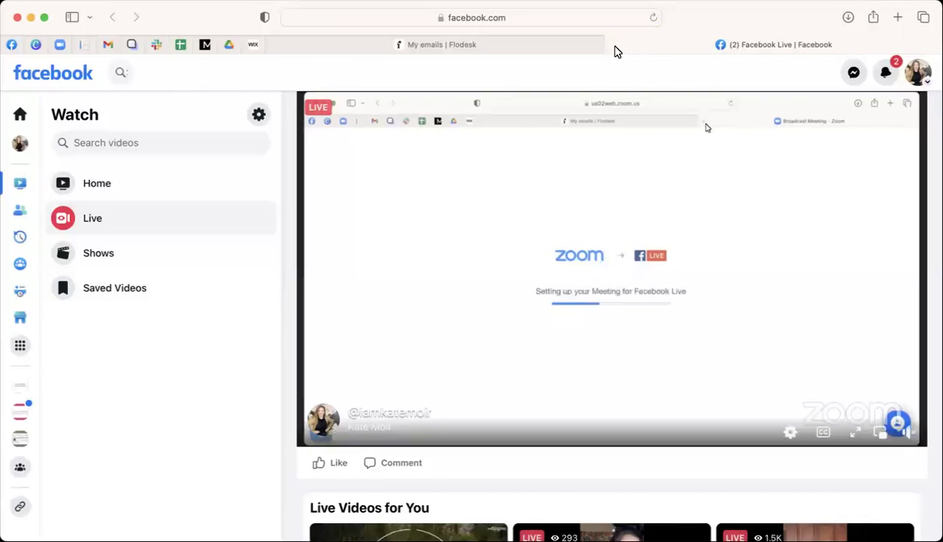
Leave the Facebook Live page and go to the My emails page in Flodesk.
click(613, 46)
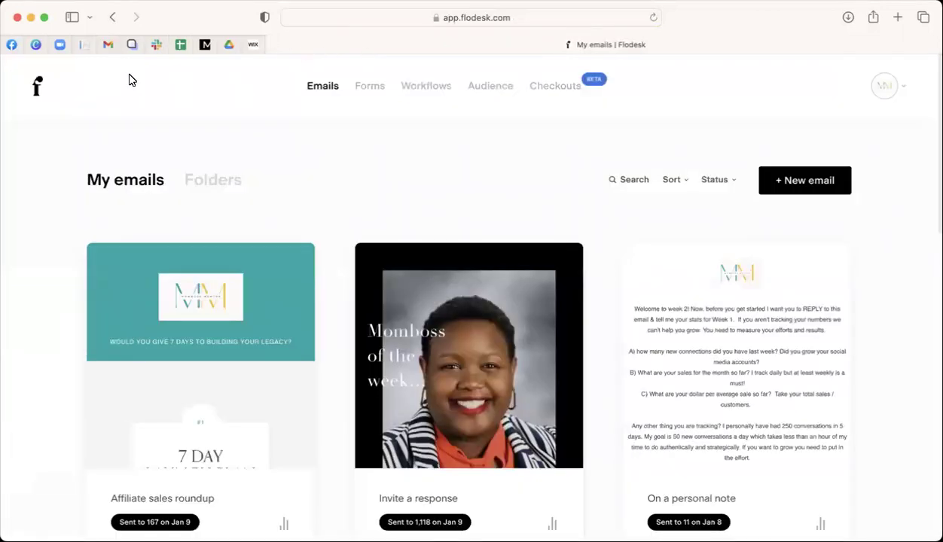
scroll(38, 85, down, 1)
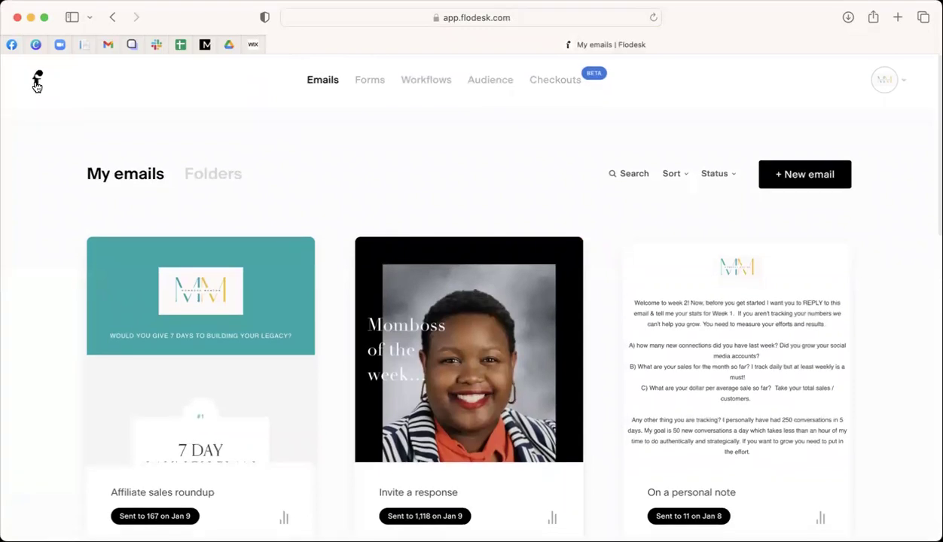
scroll(39, 85, up, 1)
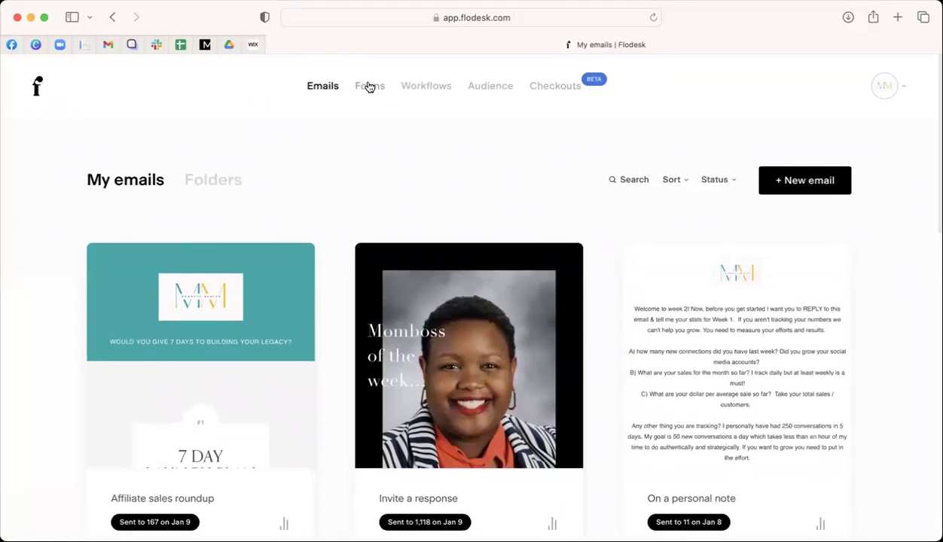
click(875, 91)
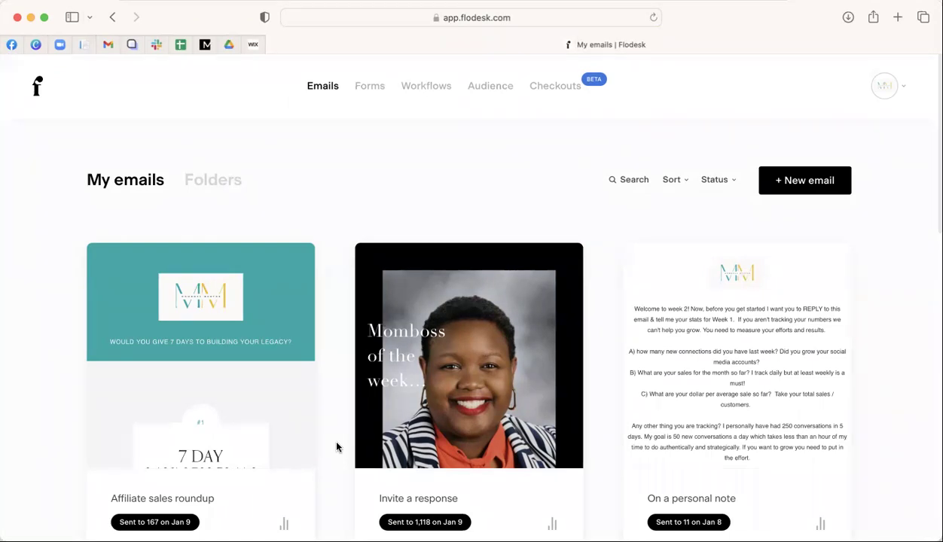
mouse_move(653, 352)
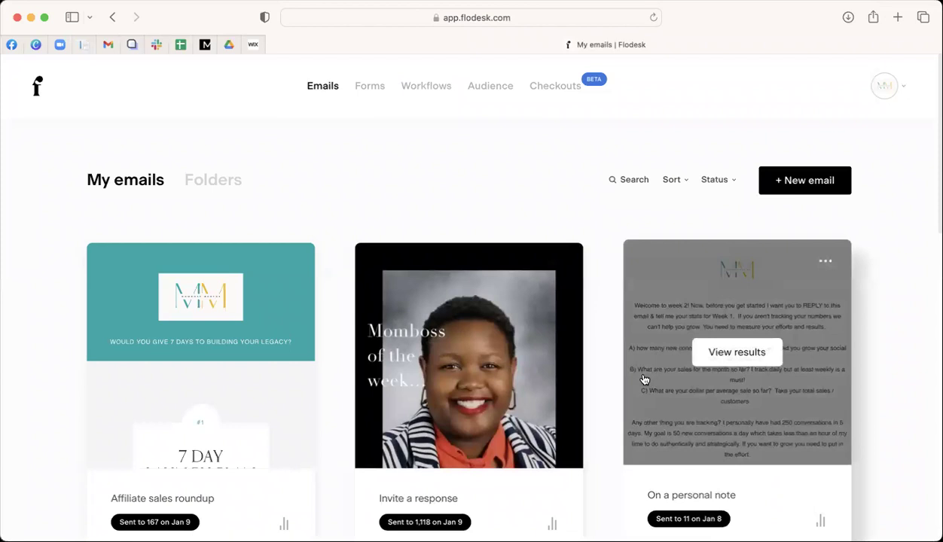
Open the Share Flodesk referral dashboard and look over the affiliate offer and link.
click(905, 87)
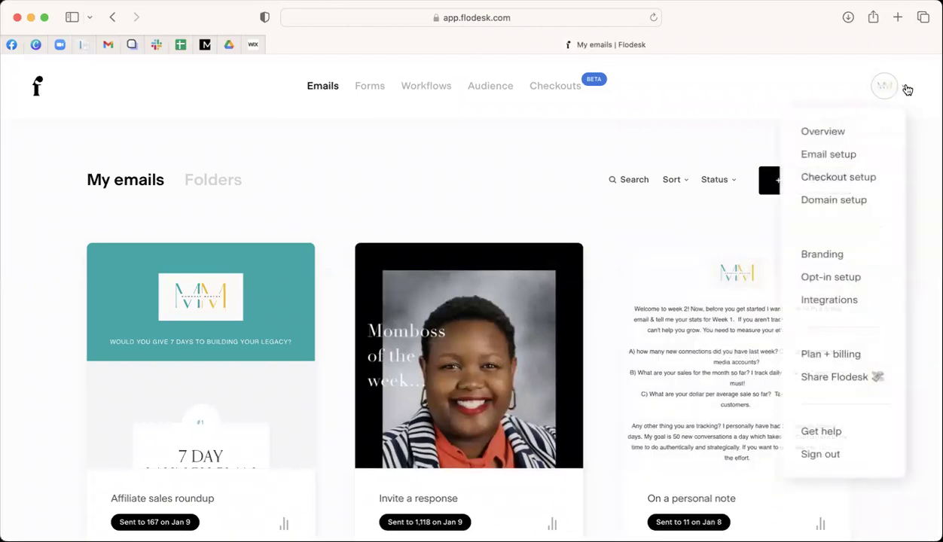
click(856, 379)
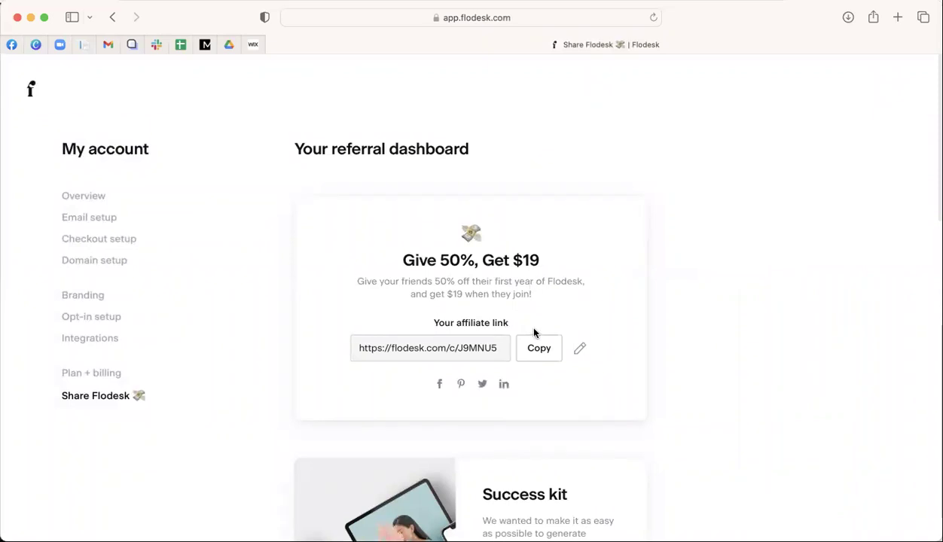
scroll(531, 324, down, 3)
scroll(530, 324, up, 3)
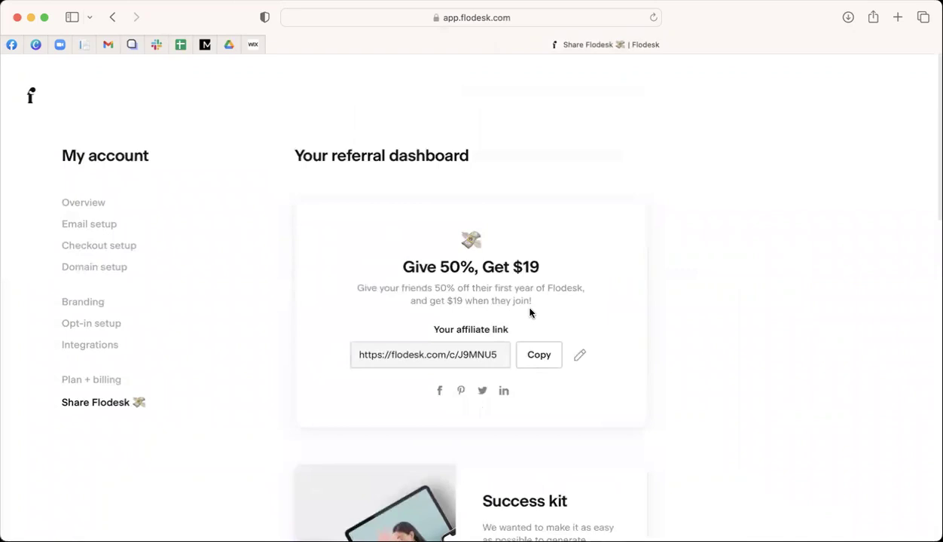
Return to the emails overview, start a new email and filter the templates by the Make money goal.
click(31, 96)
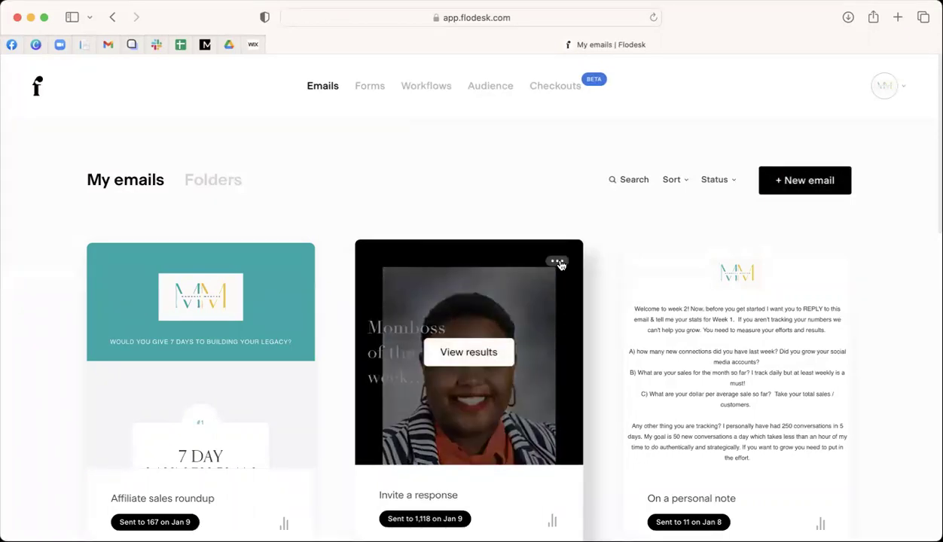
click(558, 263)
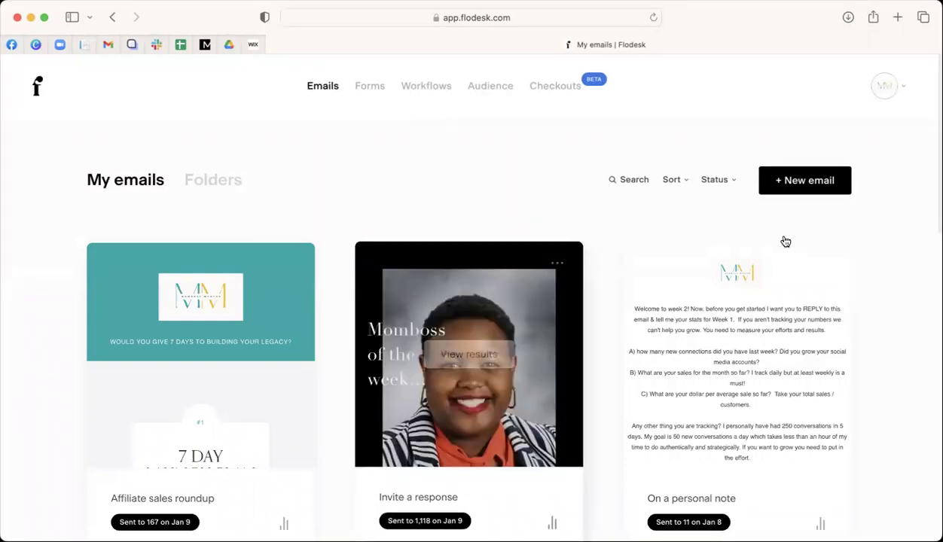
click(794, 186)
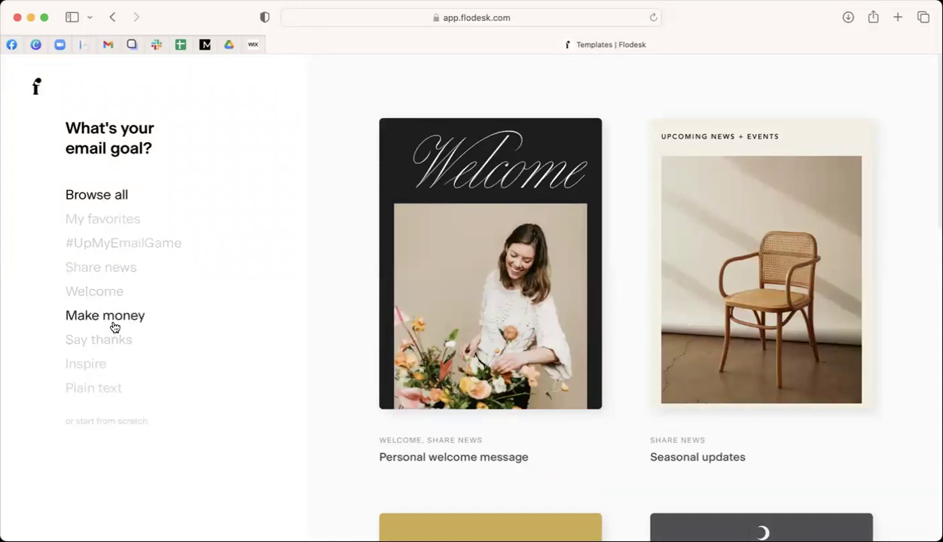
click(115, 326)
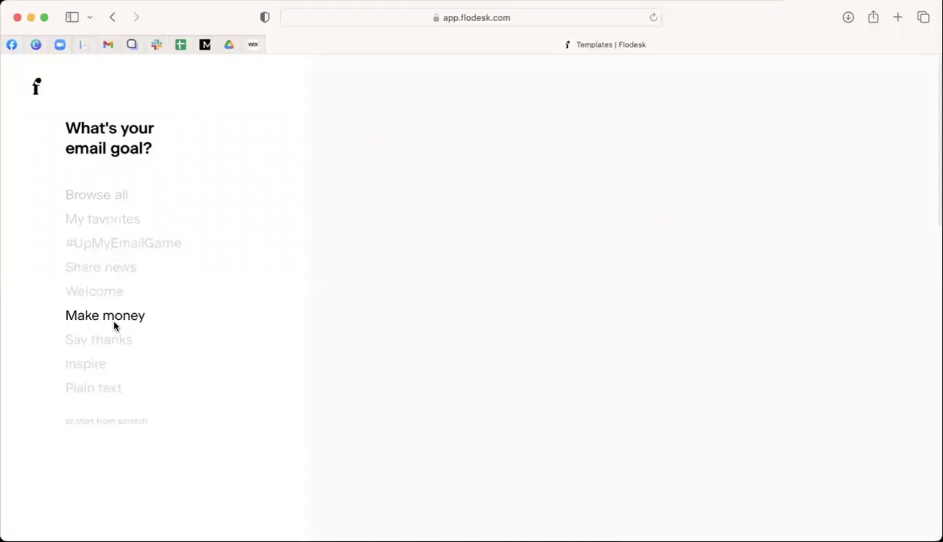
Find the Multi-product sale template and open it for customizing in the email designer.
scroll(498, 302, down, 10)
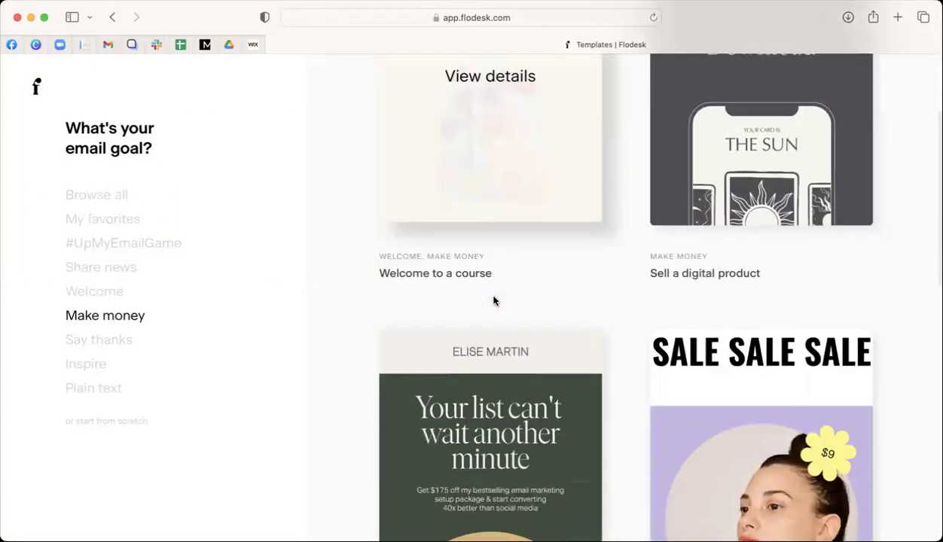
scroll(493, 302, down, 10)
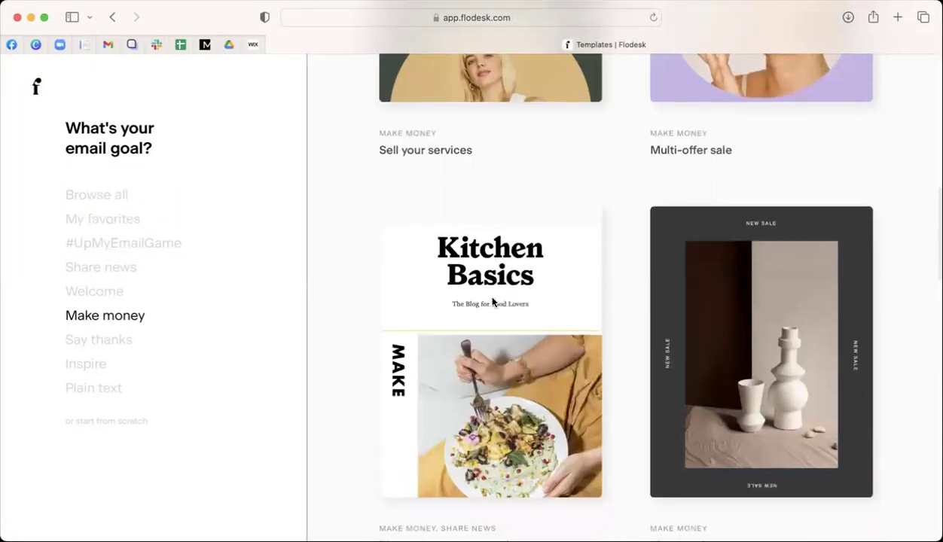
scroll(491, 302, down, 8)
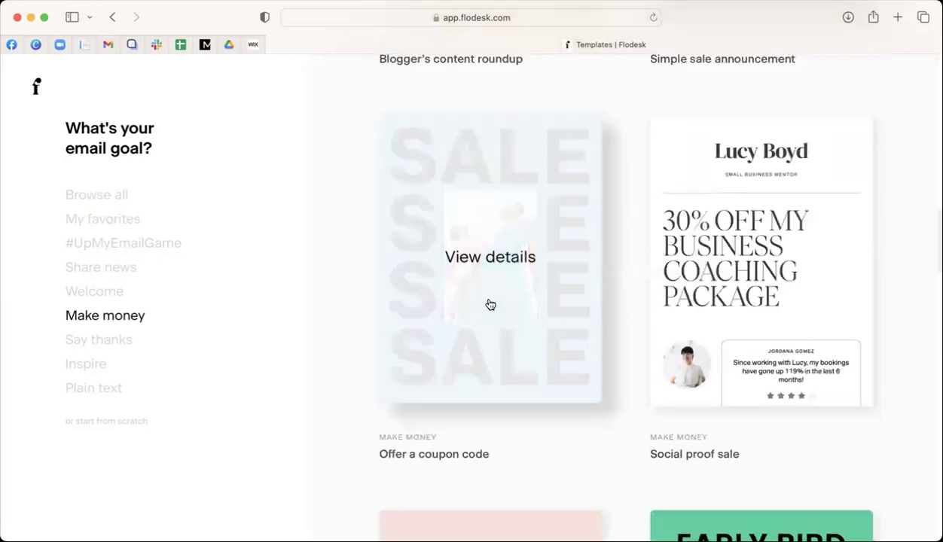
scroll(488, 302, down, 10)
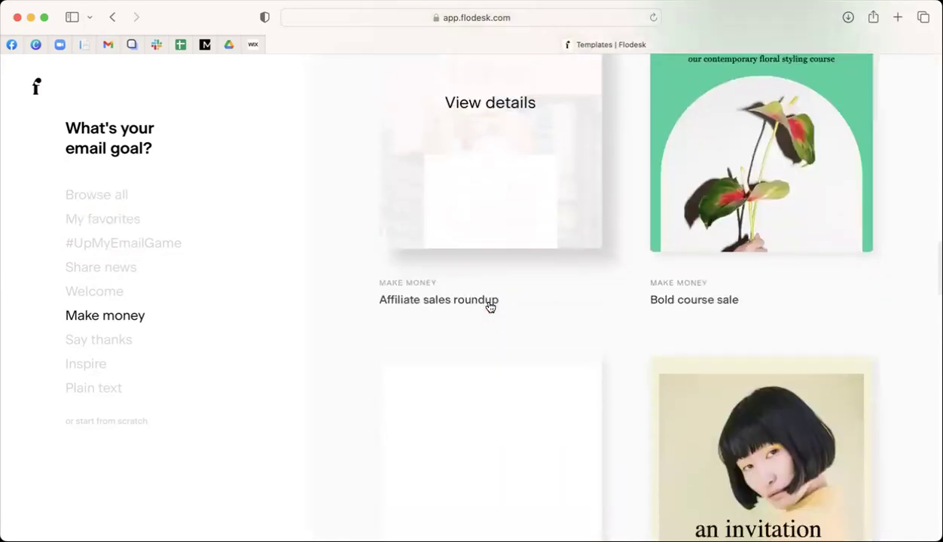
scroll(488, 305, down, 5)
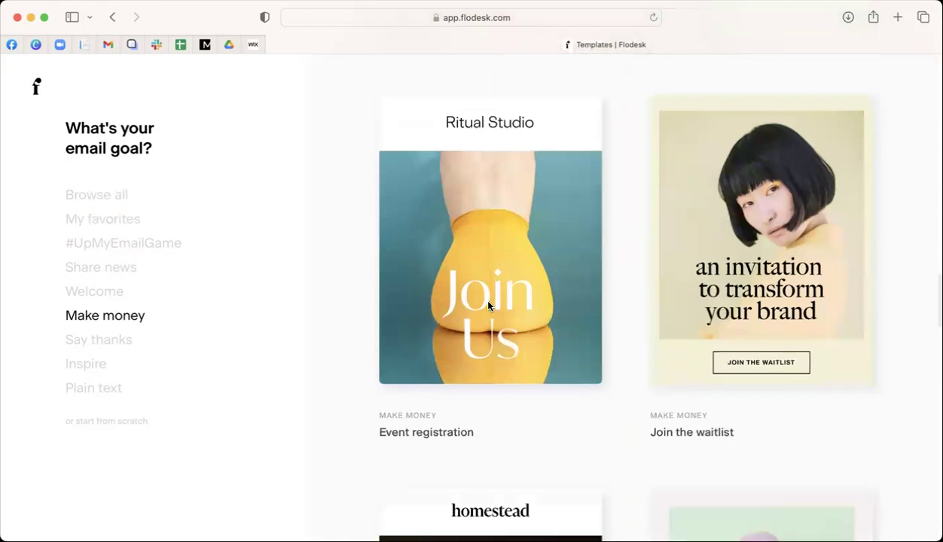
scroll(488, 305, down, 8)
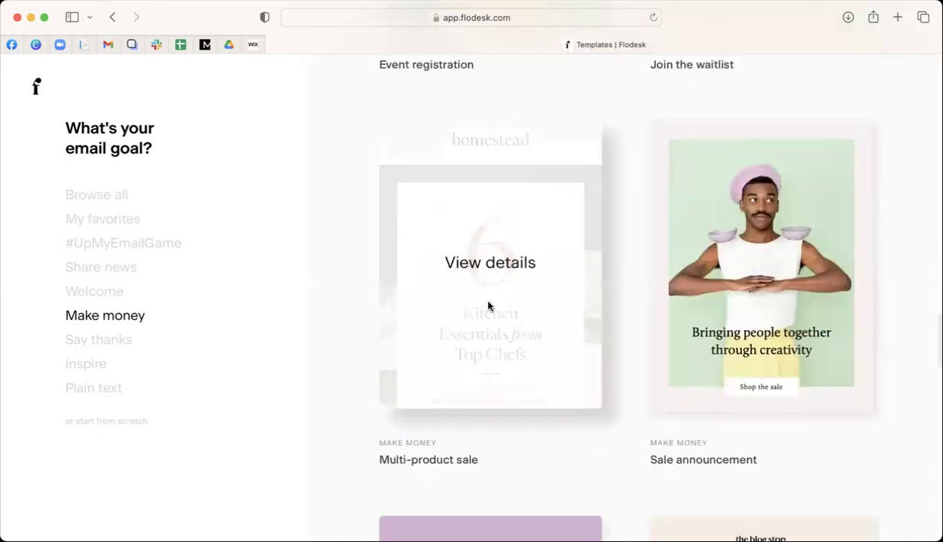
click(490, 307)
click(596, 388)
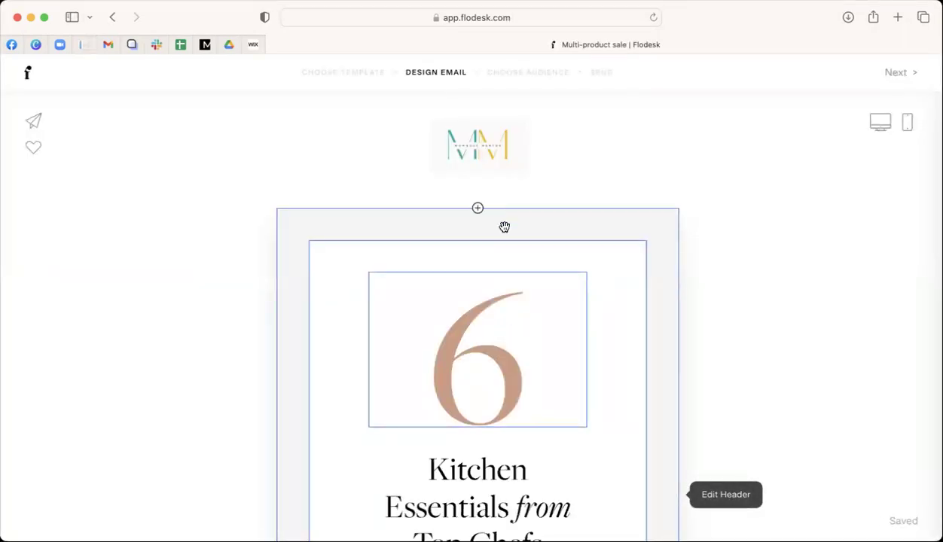
Replace the large header number with 3 and set its font color to the teal brand color #01A8A8.
scroll(490, 302, down, 1)
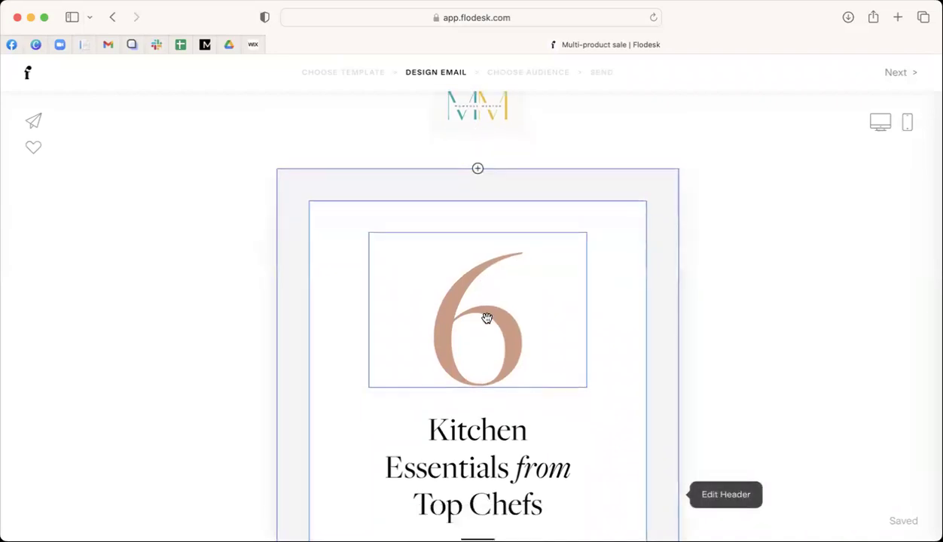
click(487, 317)
drag(417, 312, 329, 310)
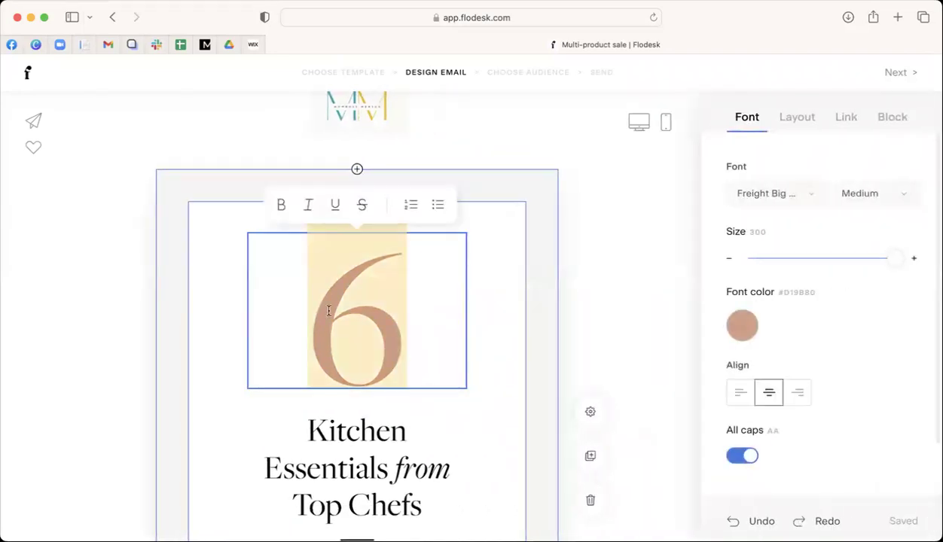
text(3)
click(743, 325)
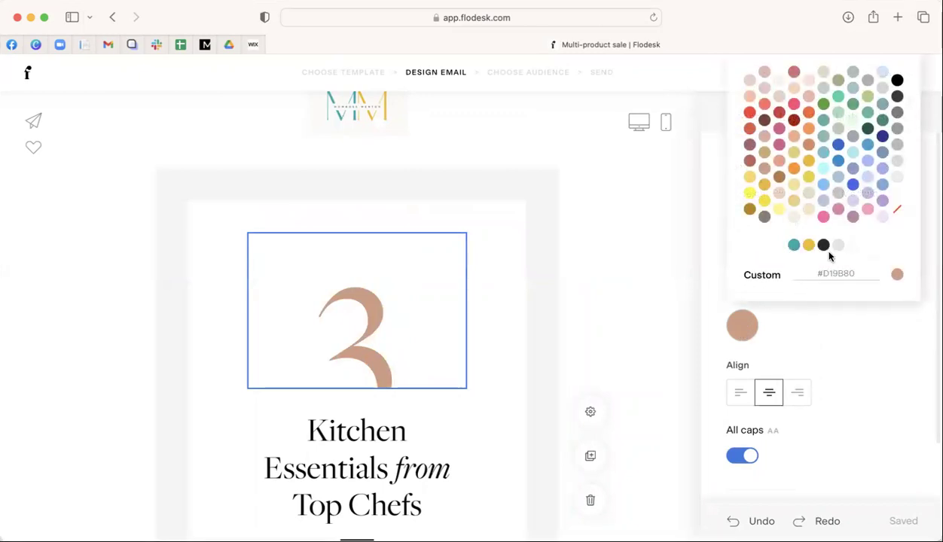
click(794, 246)
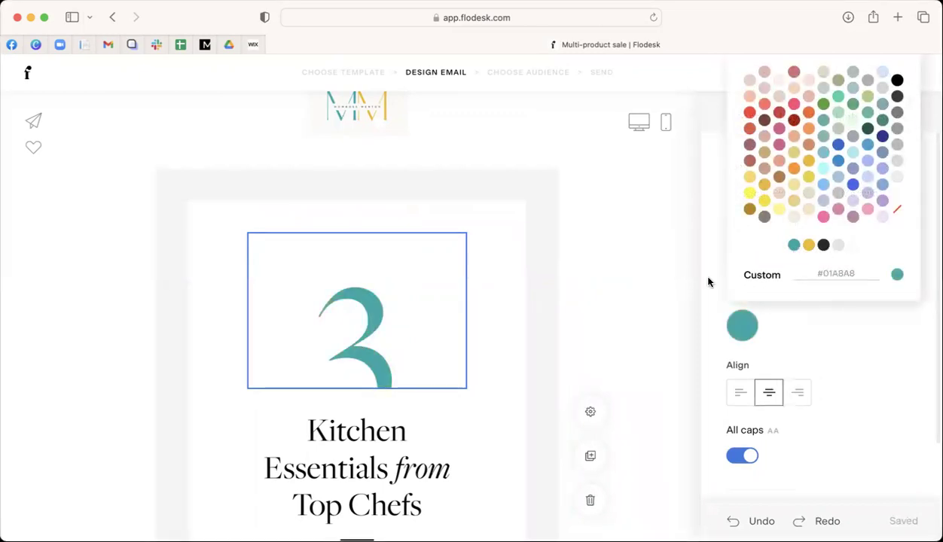
click(564, 287)
scroll(356, 353, down, 3)
scroll(355, 353, down, 5)
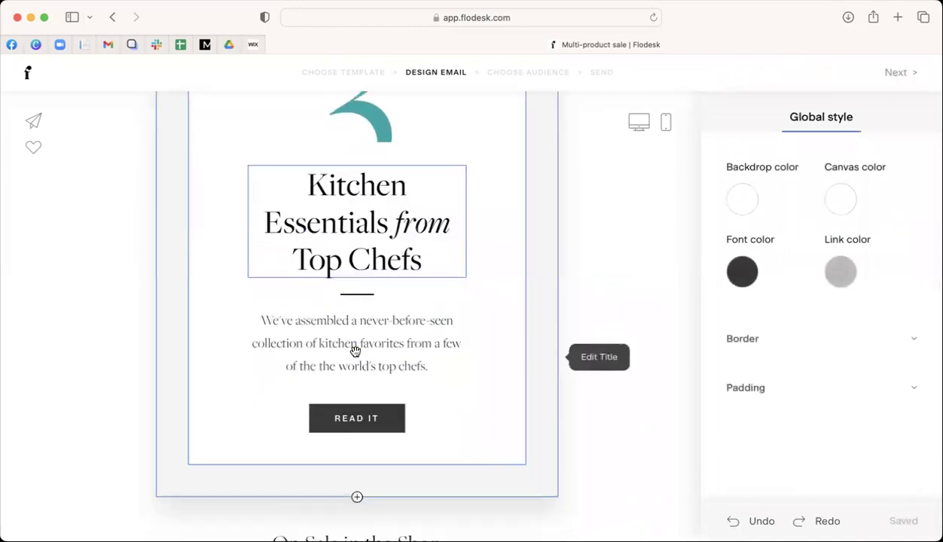
click(347, 294)
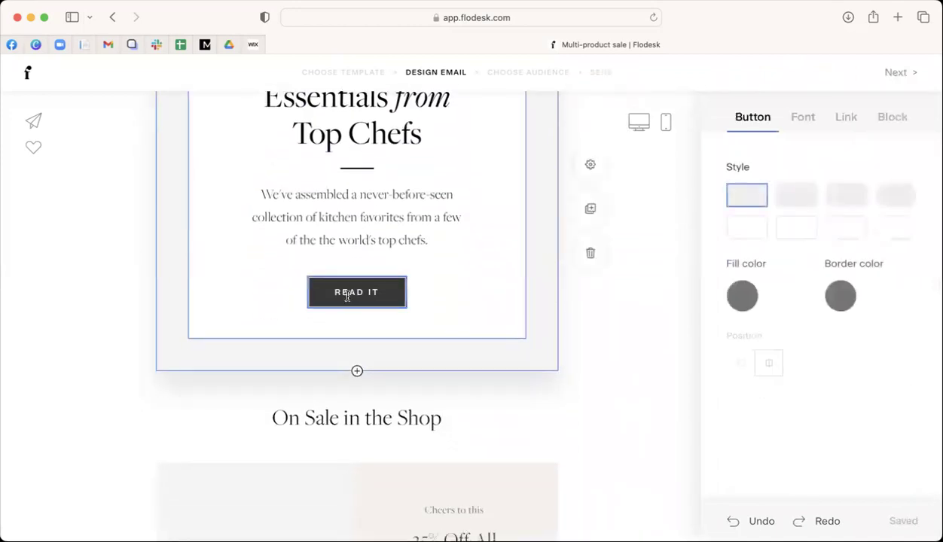
click(846, 121)
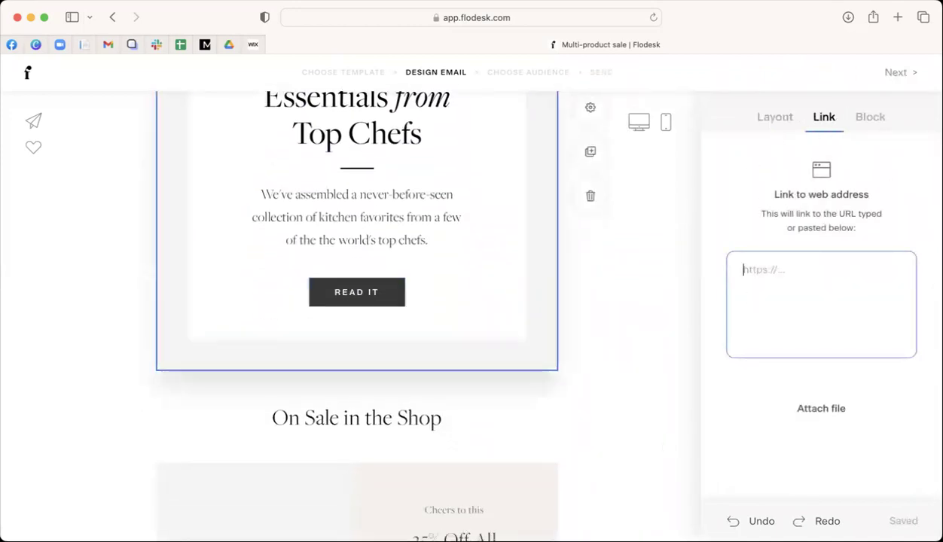
text(vip)
key(BackSpace)
key(BackSpace)
key(BackSpace)
key(BackSpace)
key(BackSpace)
key(BackSpace)
key(BackSpace)
text(the)
text(j)
text(momboss)
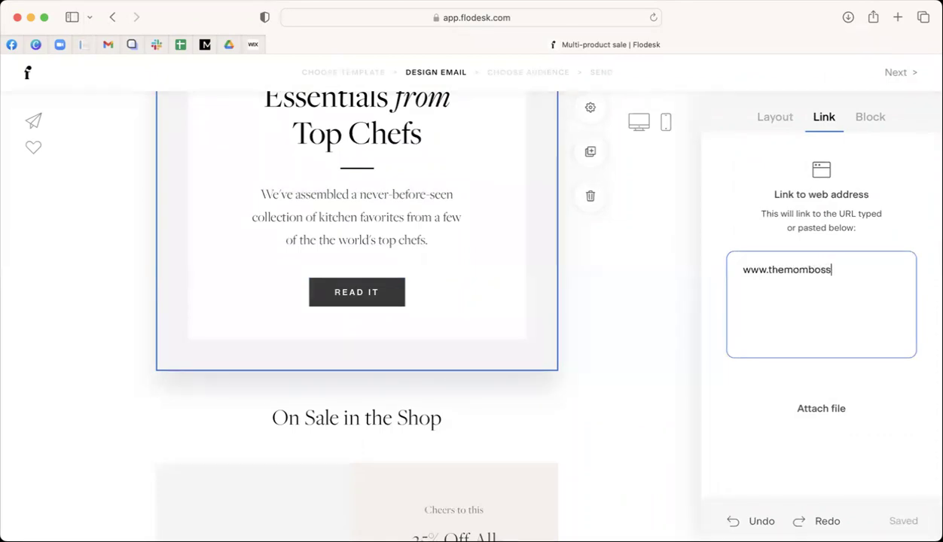
text(mentor.c)
key(BackSpace)
key(BackSpace)
key(BackSpace)
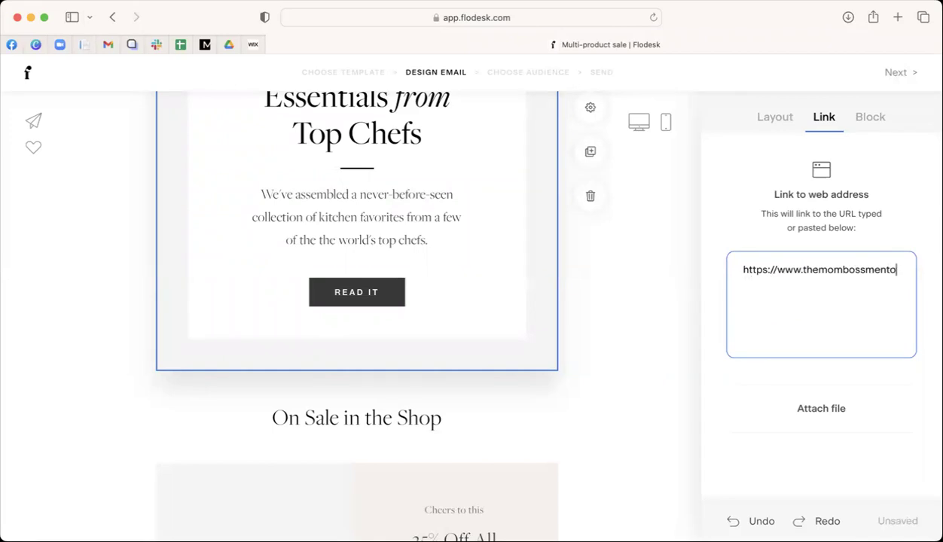
text(r.com)
key(Return)
click(602, 348)
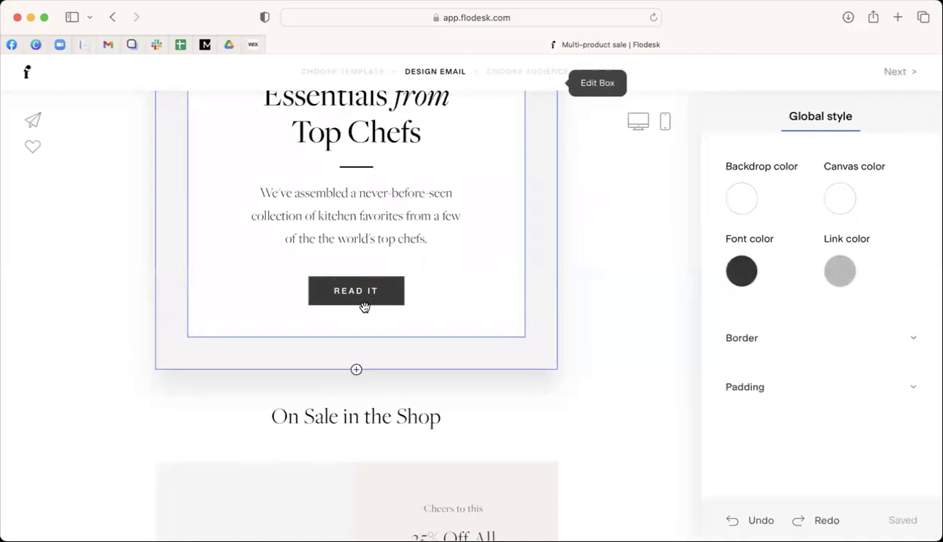
Select the READ IT button and review the template from the header down through the product sale blocks.
click(369, 293)
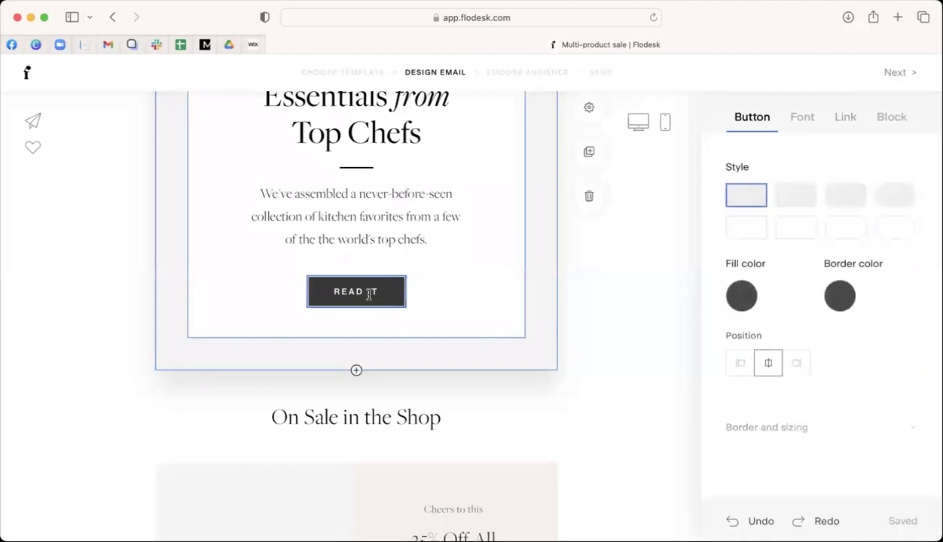
scroll(364, 186, up, 5)
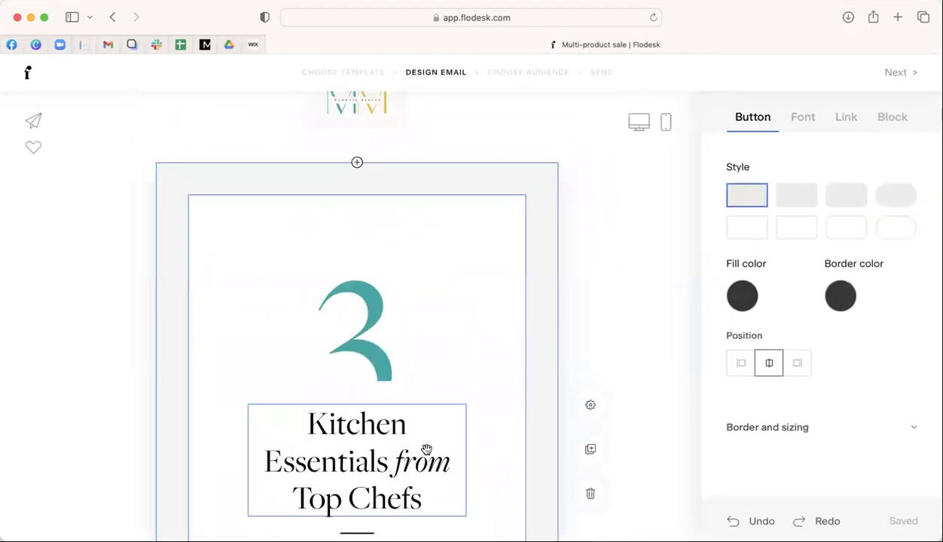
scroll(422, 446, down, 3)
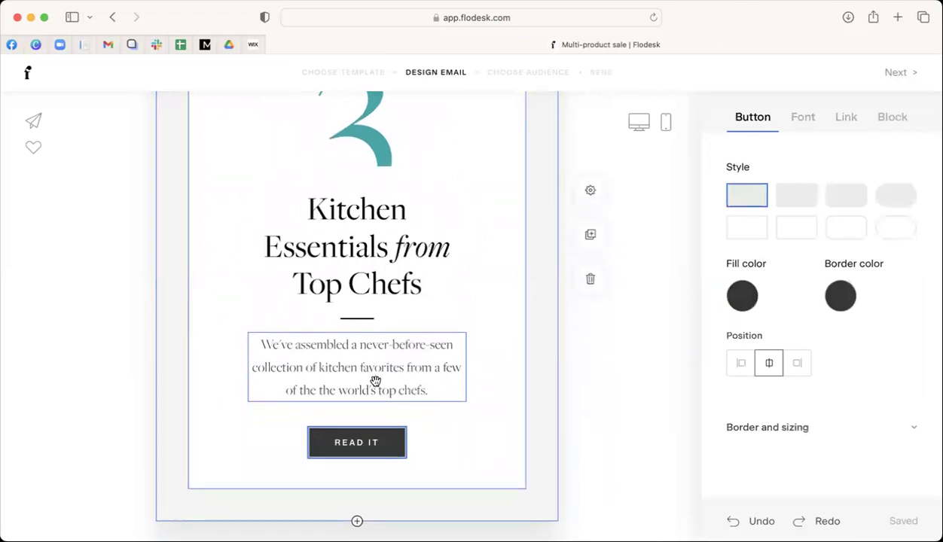
scroll(358, 372, down, 2)
scroll(364, 299, down, 4)
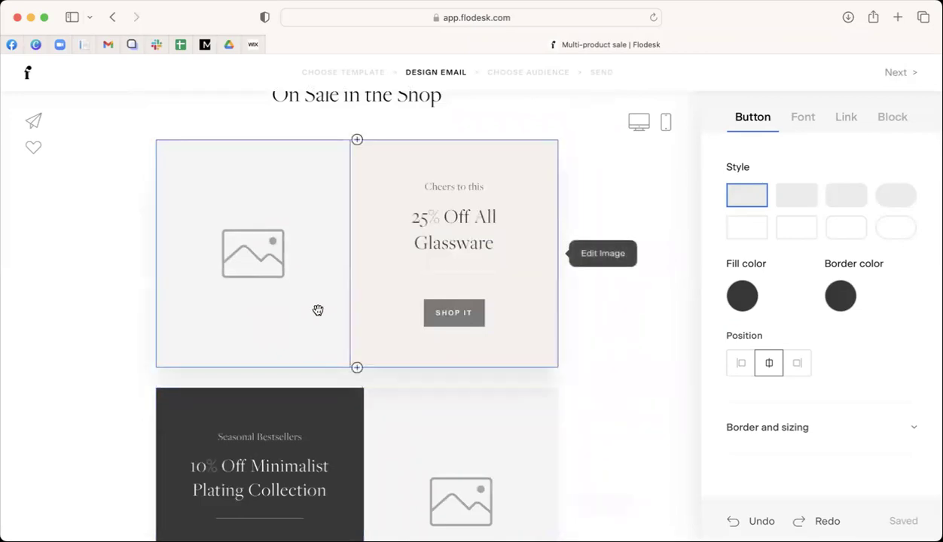
scroll(390, 353, down, 3)
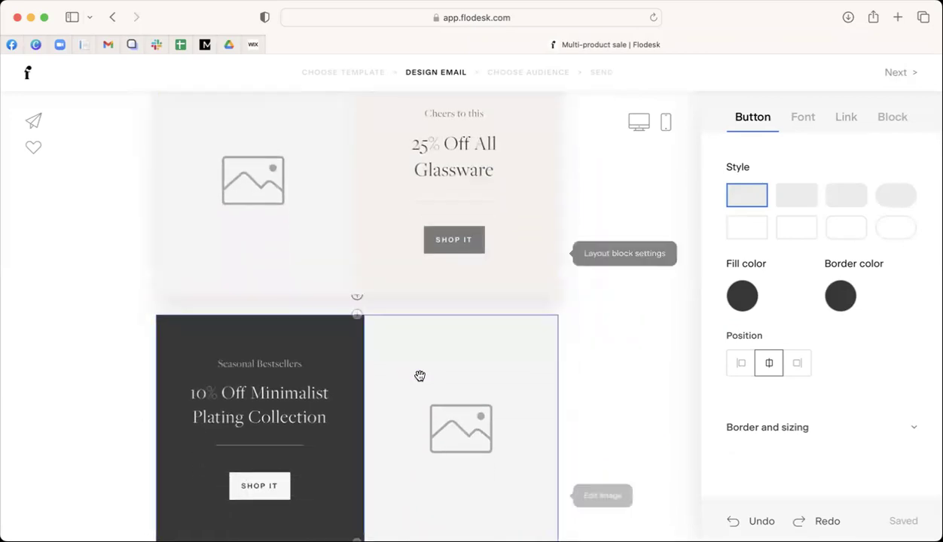
scroll(429, 367, down, 3)
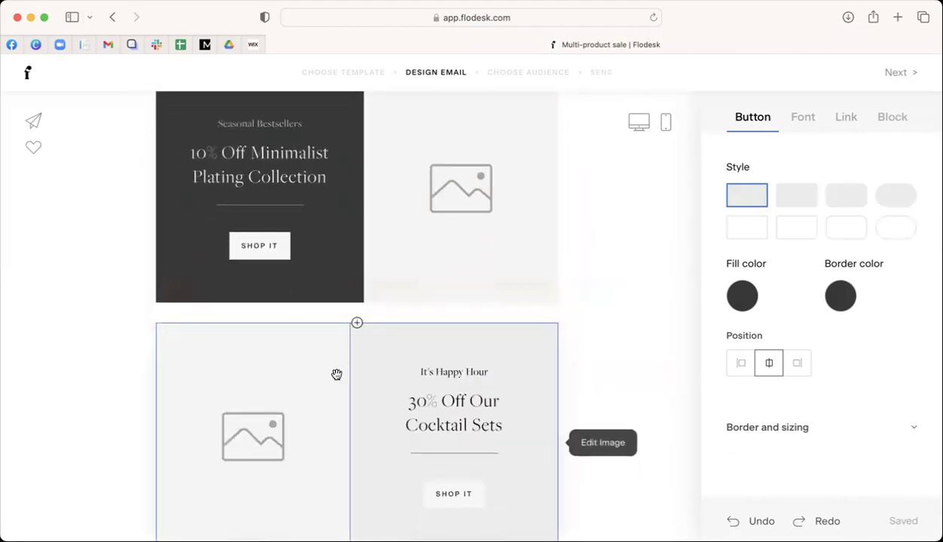
Change the social media icons block near the end of the email to the outlined circle icon style.
scroll(396, 383, down, 8)
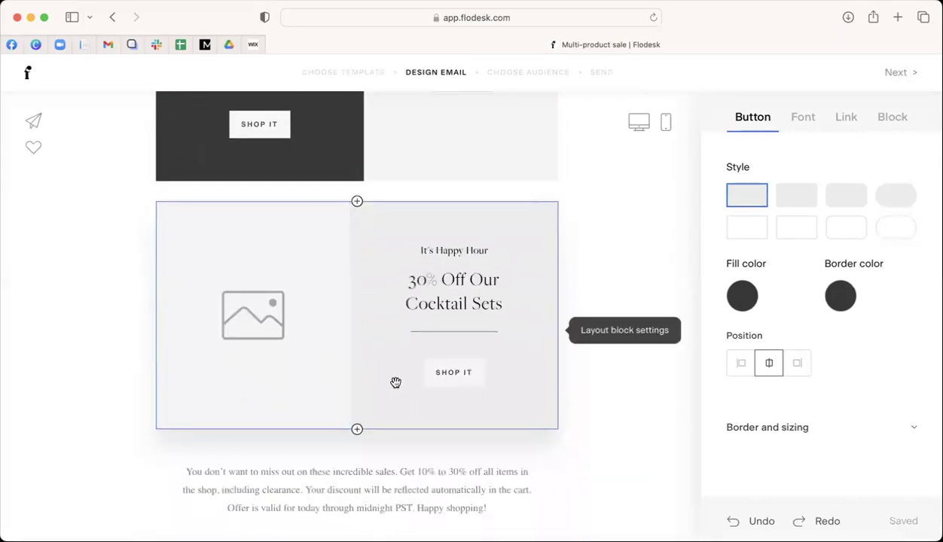
scroll(397, 383, down, 1)
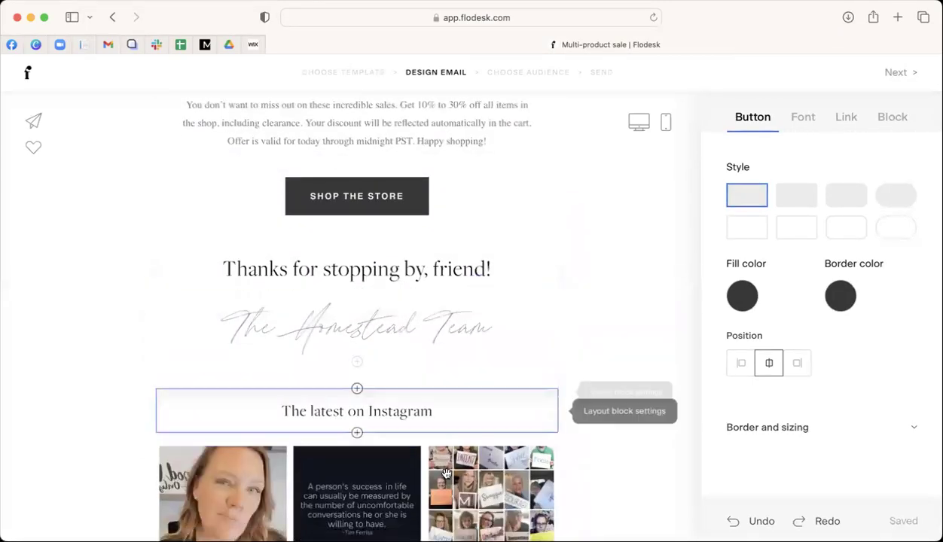
scroll(306, 416, down, 2)
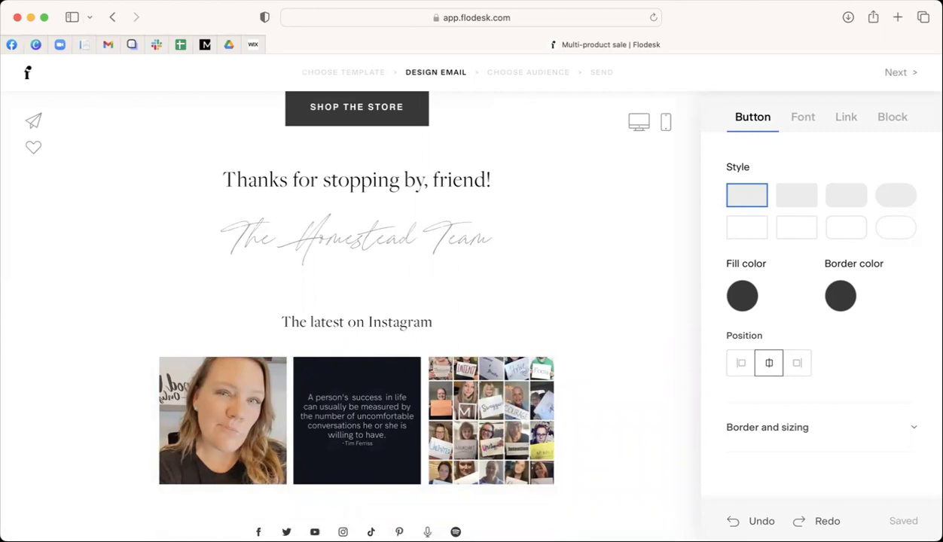
scroll(403, 482, down, 2)
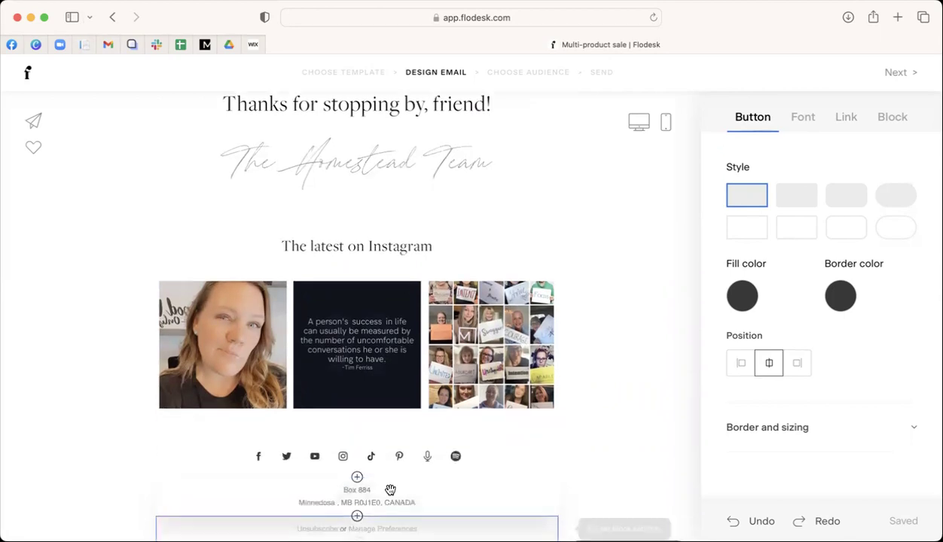
click(405, 467)
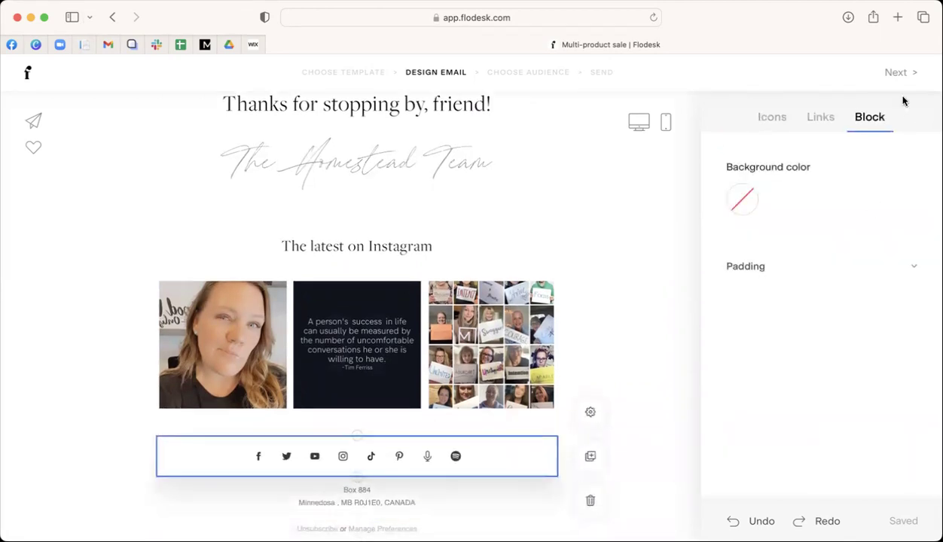
click(763, 125)
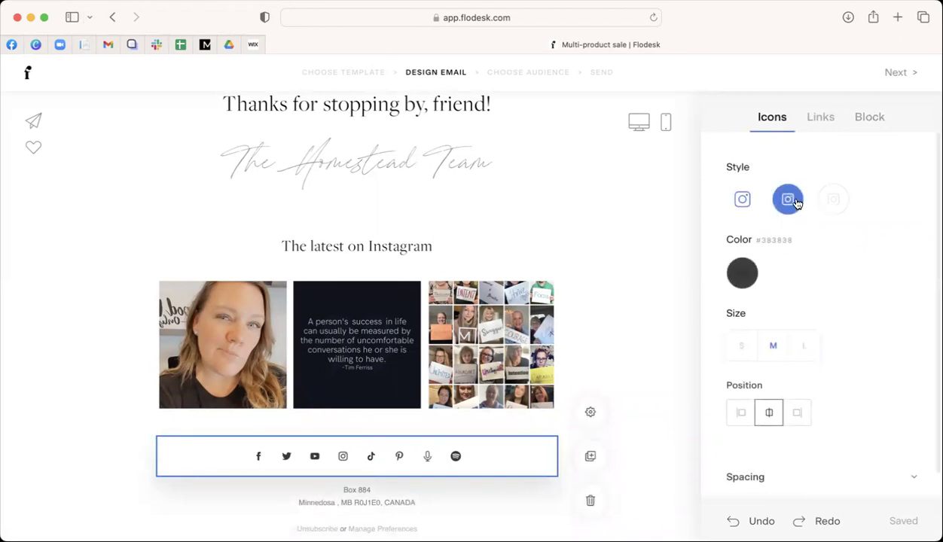
click(784, 202)
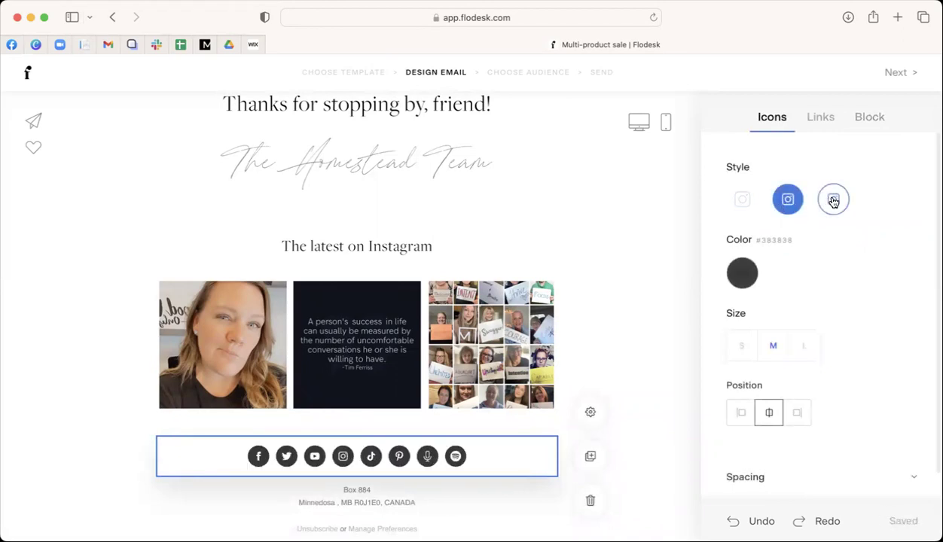
click(834, 199)
Set the color of the social media icons to bright yellow #FFF700.
click(740, 275)
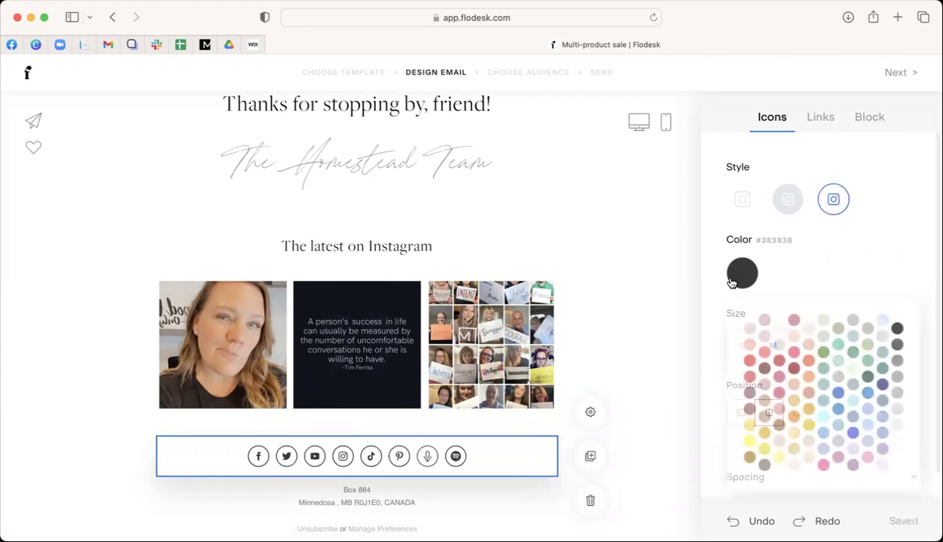
click(824, 433)
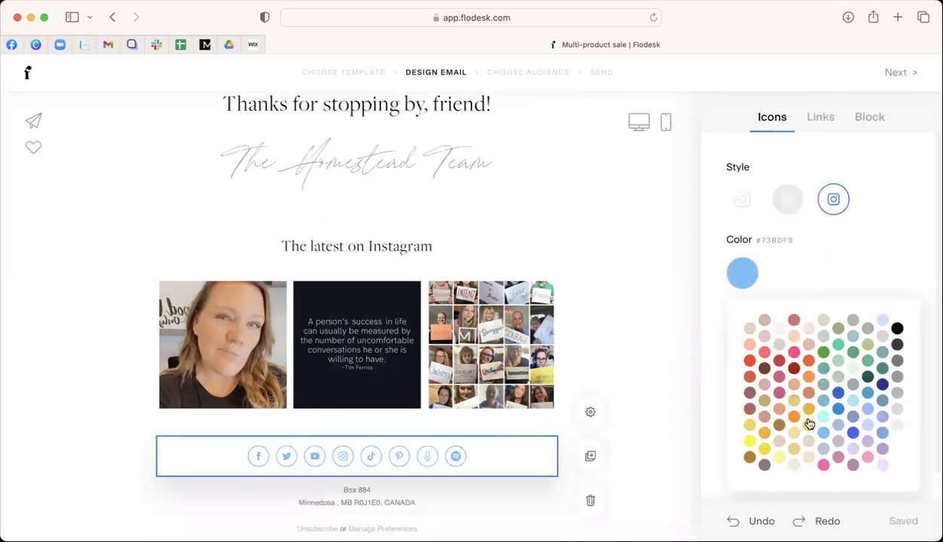
click(750, 440)
Leave the email designer and open the overview of saved forms.
scroll(645, 271, up, 15)
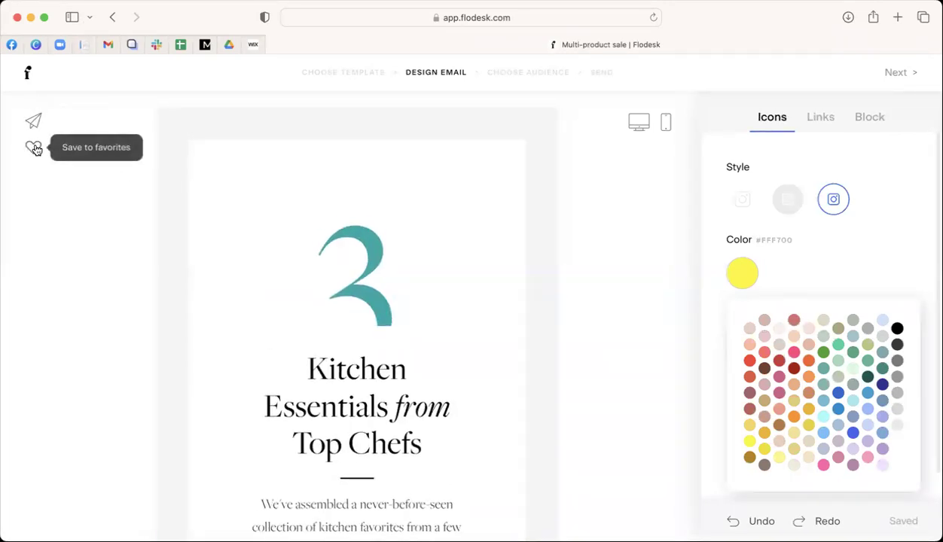
click(29, 74)
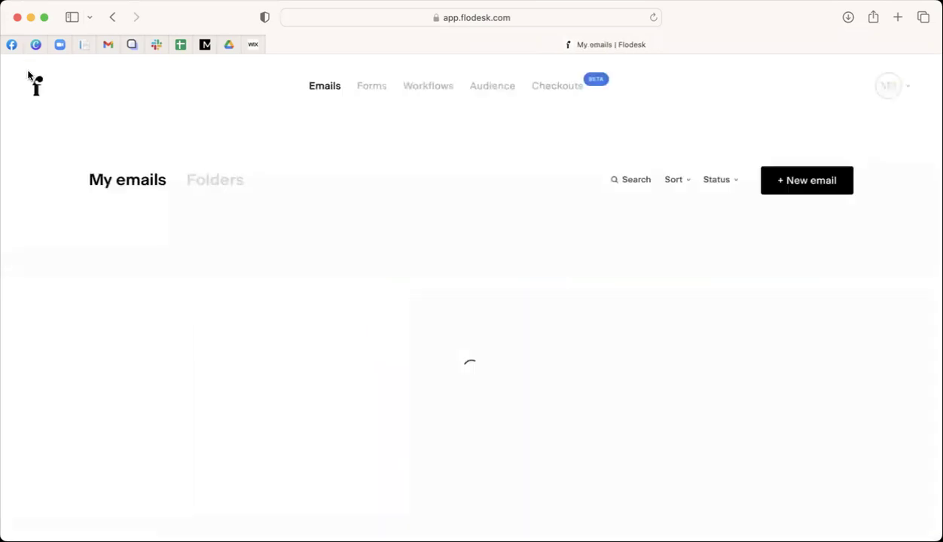
click(371, 87)
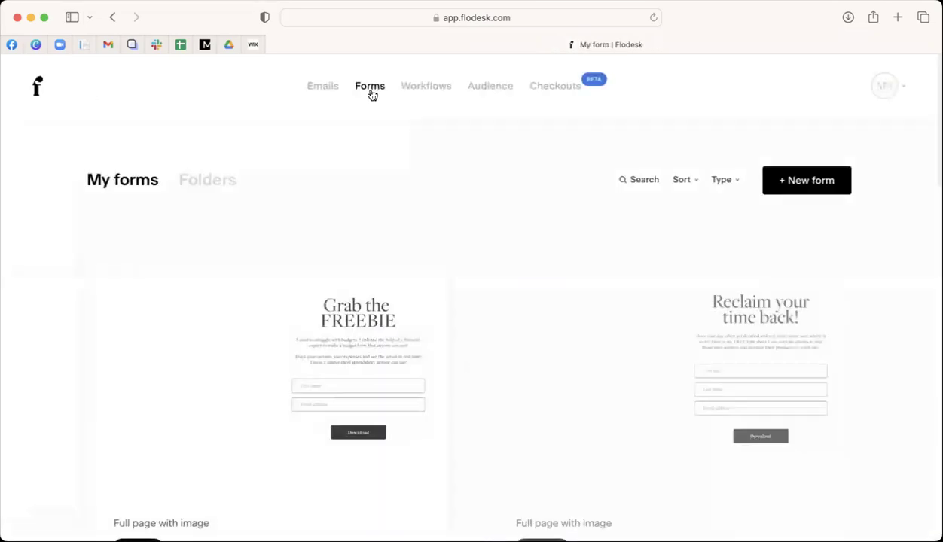
Review the first saved forms and their opt-in counts, including the Make More Money and money maker waitlist pages.
mouse_move(337, 275)
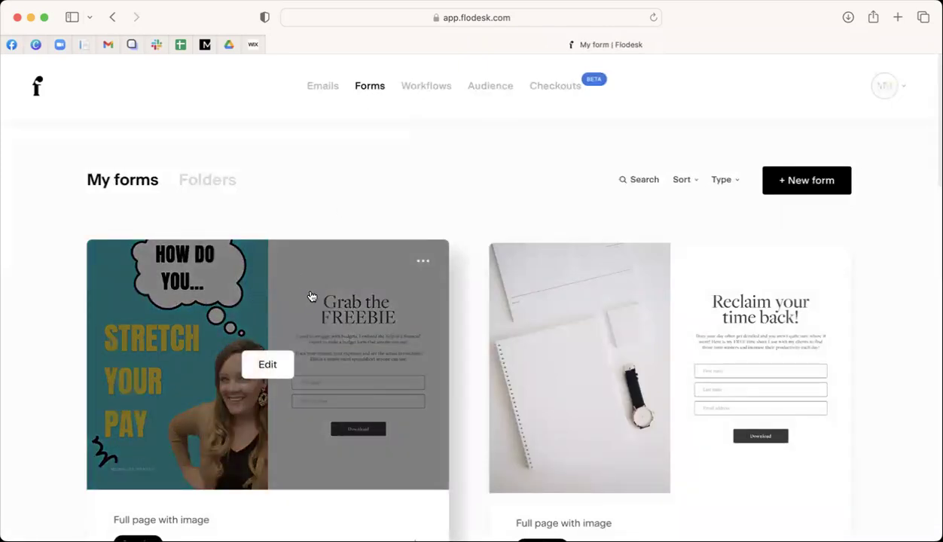
scroll(312, 296, down, 3)
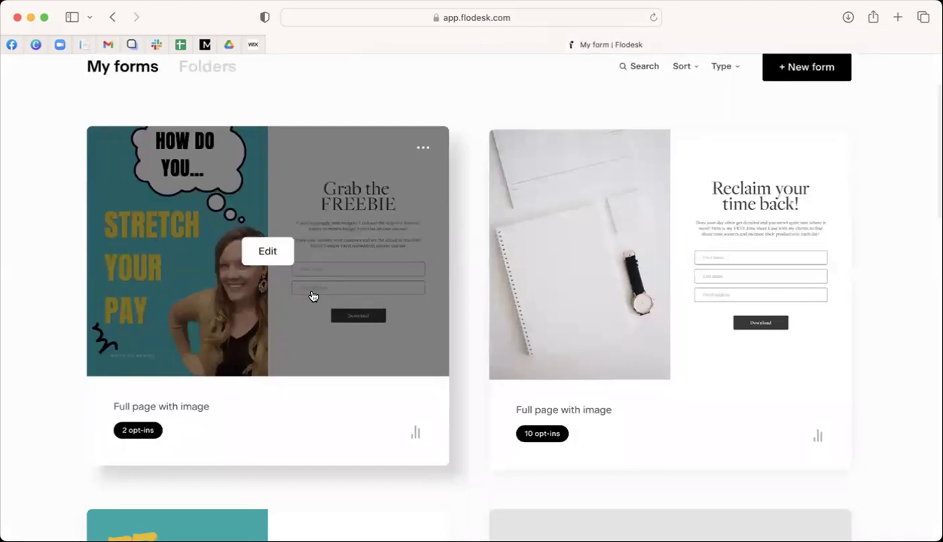
scroll(313, 296, up, 1)
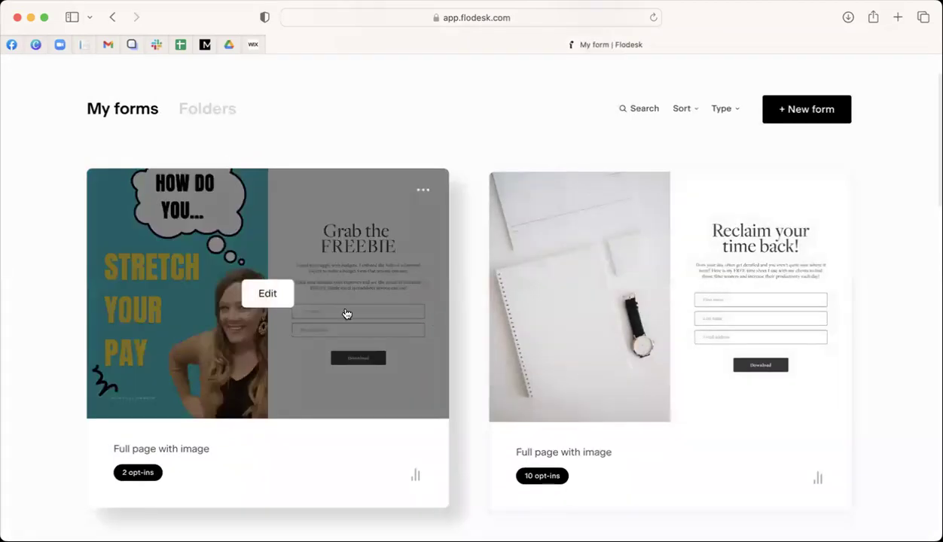
scroll(346, 313, down, 5)
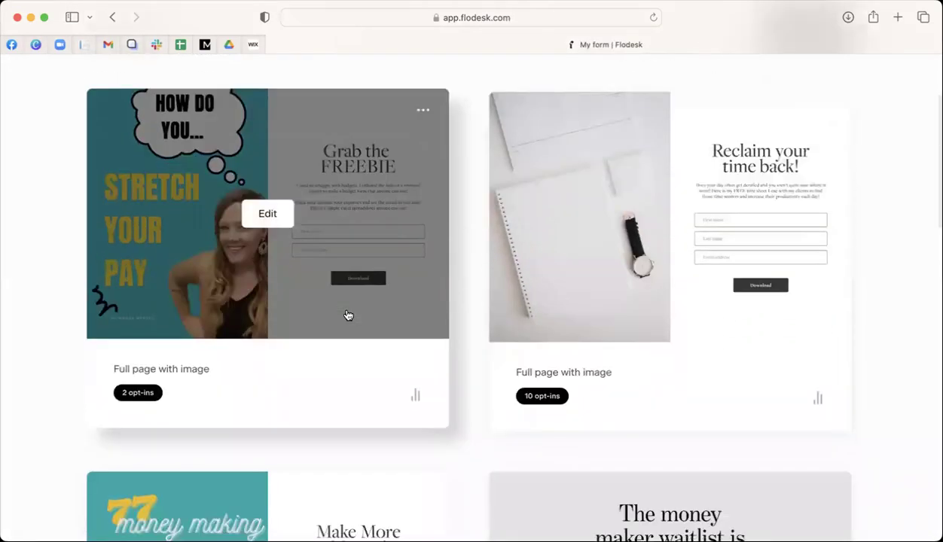
scroll(344, 325, down, 1)
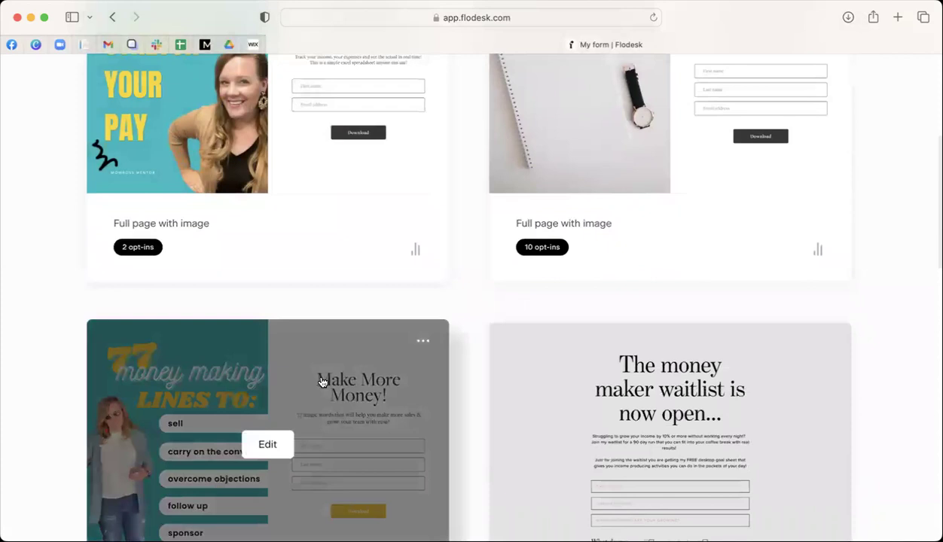
scroll(322, 381, down, 2)
scroll(322, 382, down, 2)
scroll(688, 364, down, 2)
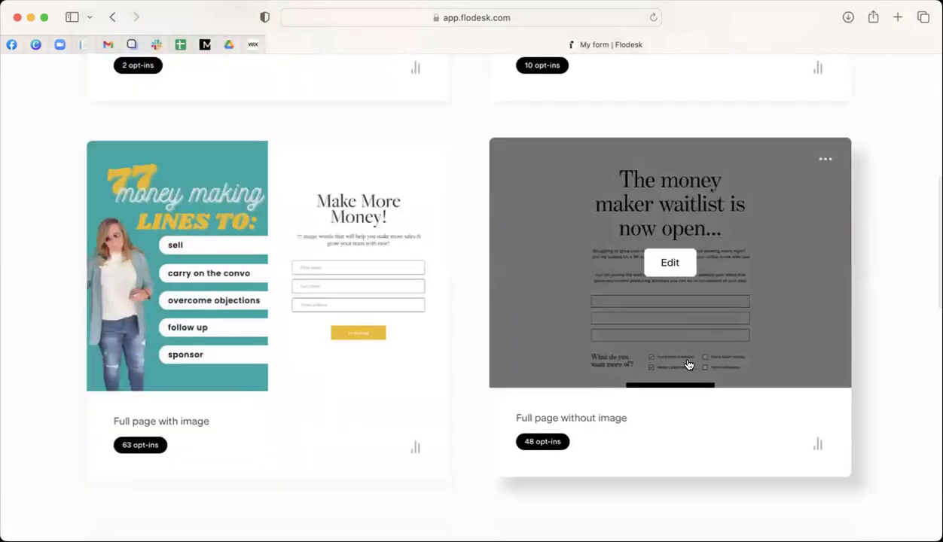
scroll(687, 364, down, 2)
scroll(687, 363, up, 1)
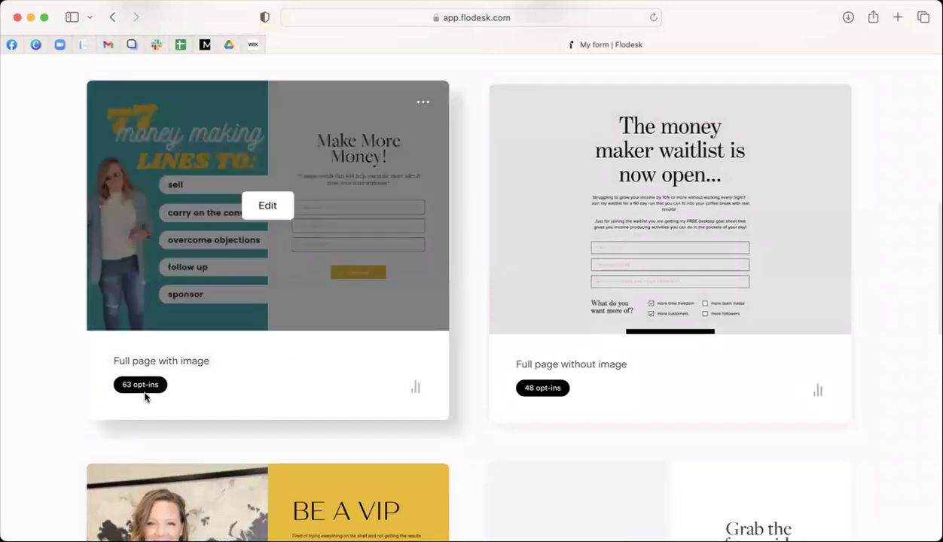
scroll(573, 410, up, 3)
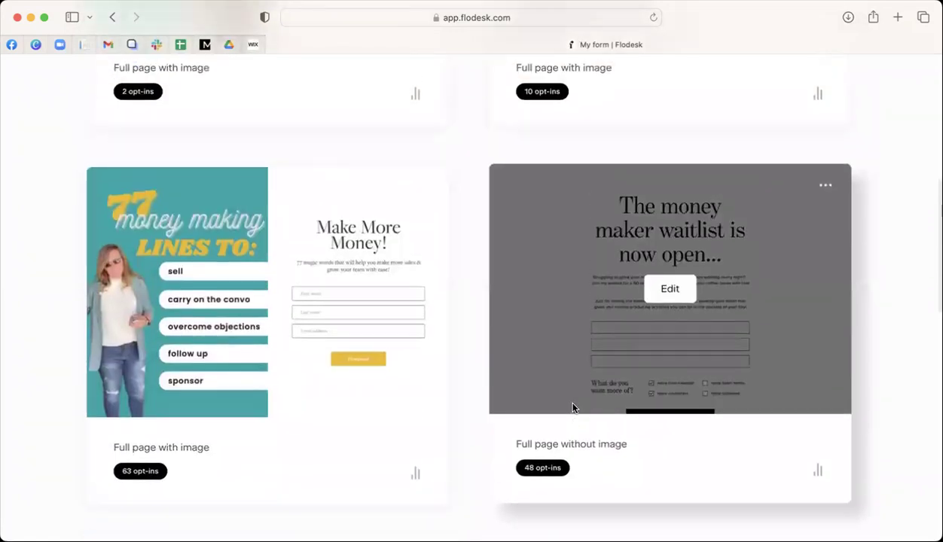
scroll(550, 269, up, 2)
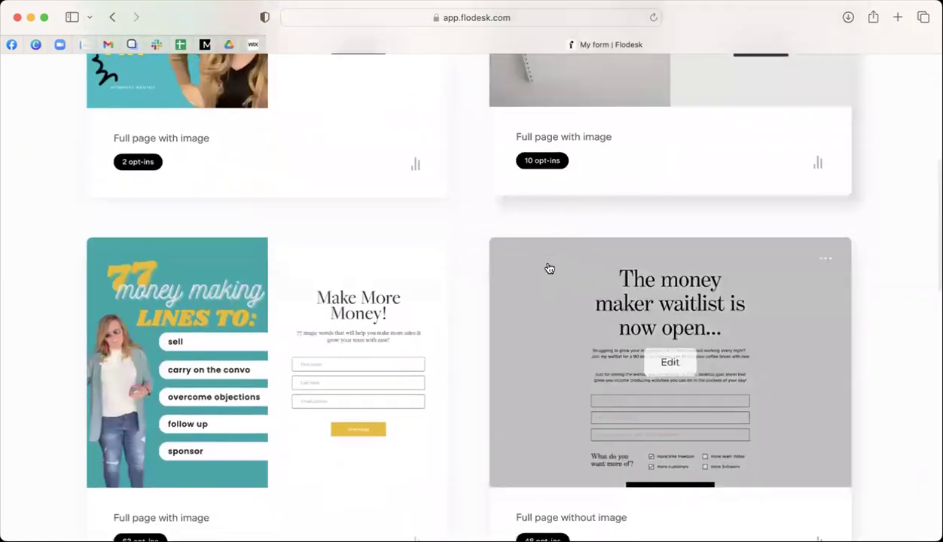
scroll(548, 269, up, 3)
scroll(271, 265, up, 3)
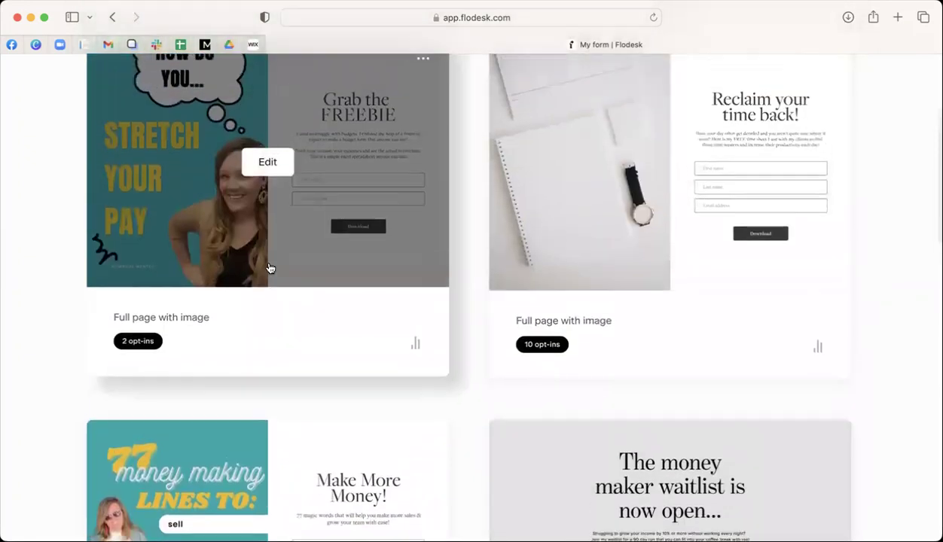
Browse the remaining saved forms down to the Grab the free guide page and the Get $10 off popup.
scroll(261, 272, down, 10)
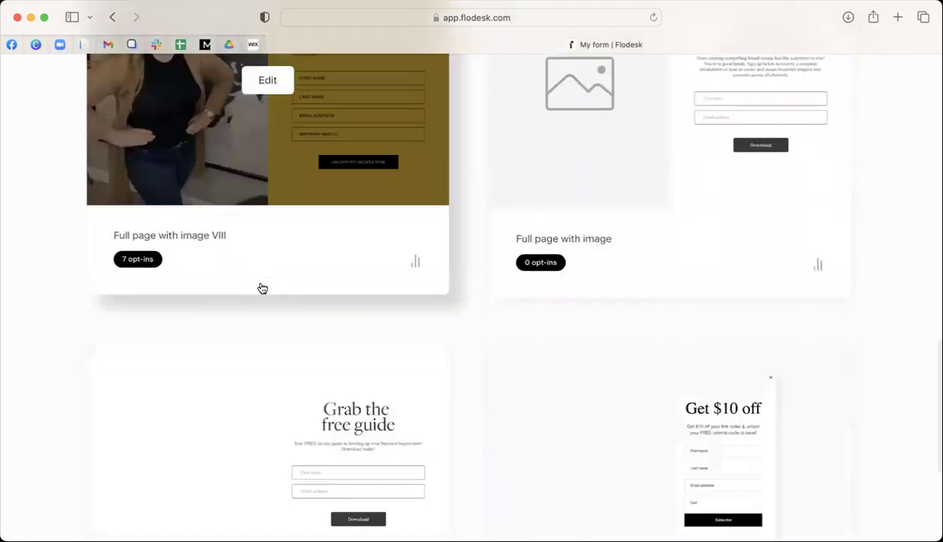
scroll(261, 286, up, 2)
scroll(261, 286, up, 2)
scroll(261, 287, down, 4)
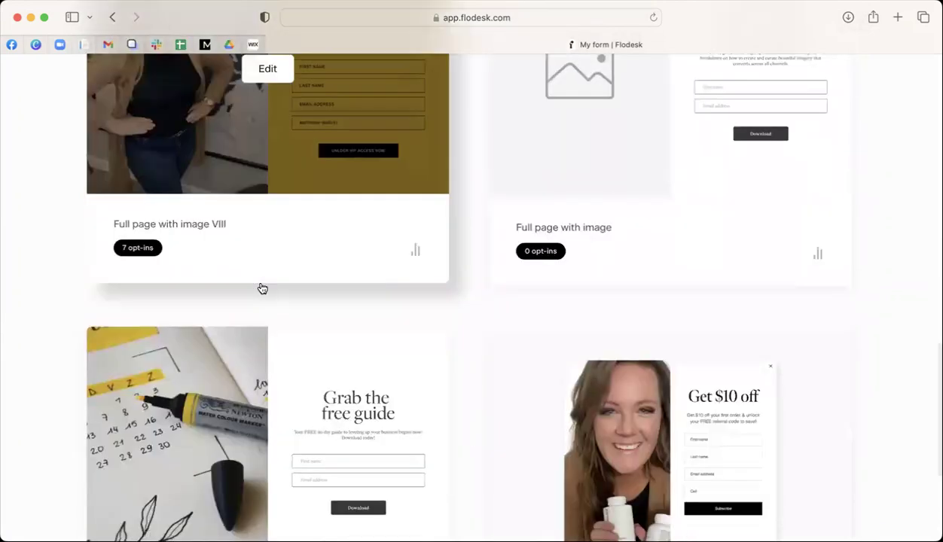
scroll(262, 289, down, 4)
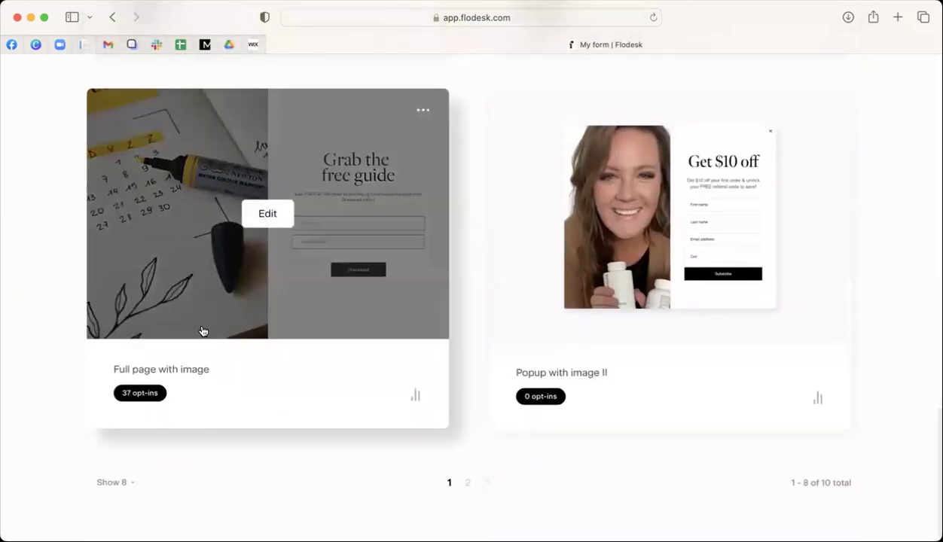
Return to the Grab the FREEBIE form and show its sharing and editing options.
scroll(206, 333, up, 20)
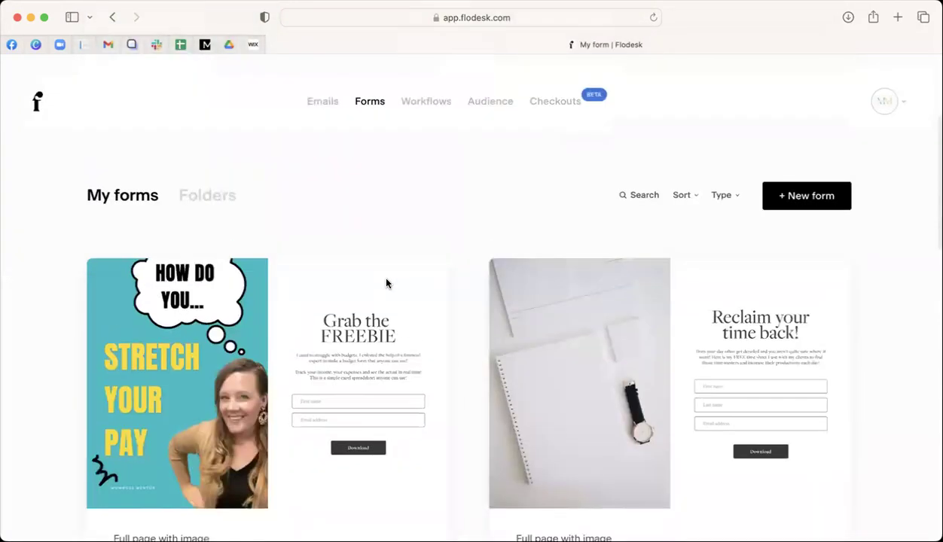
mouse_move(385, 284)
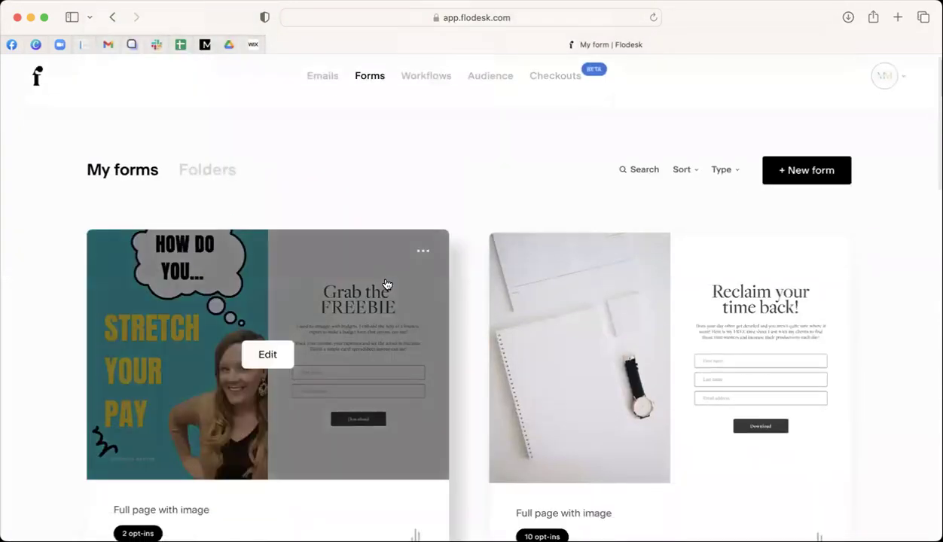
click(421, 253)
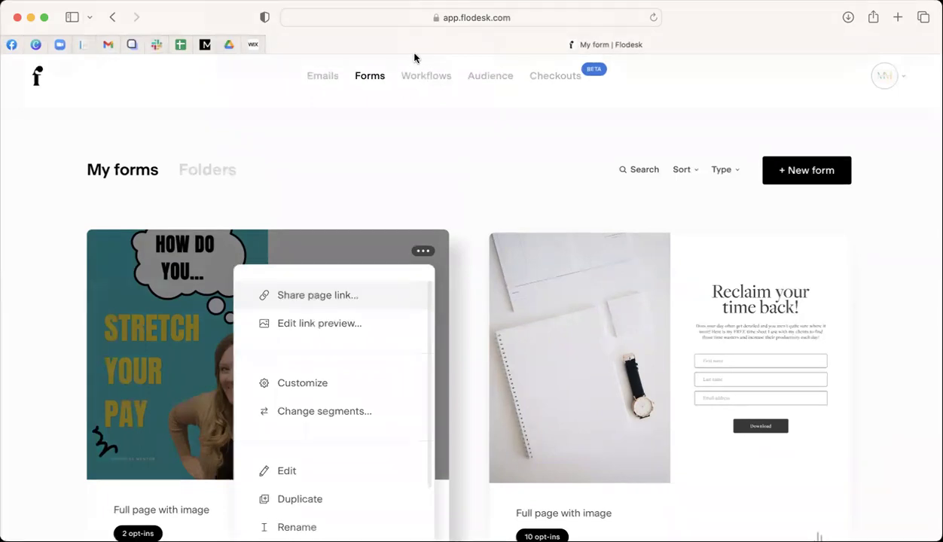
Open the workflows overview and examine the saved automations and their publishing status.
click(421, 76)
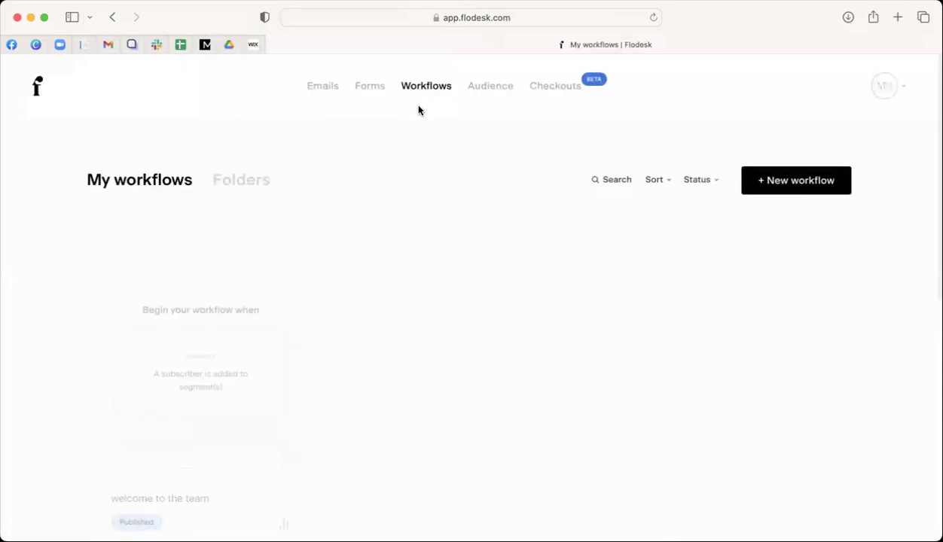
scroll(358, 170, down, 2)
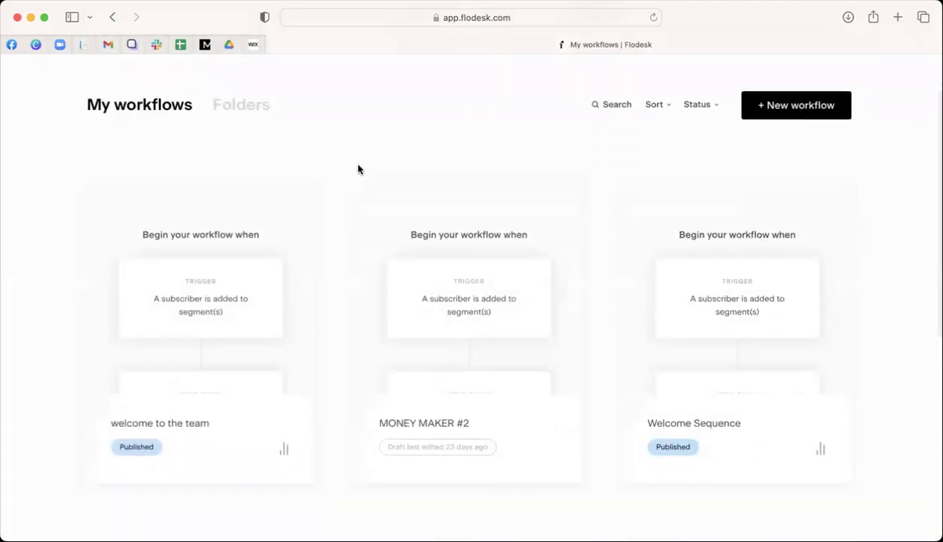
mouse_move(261, 305)
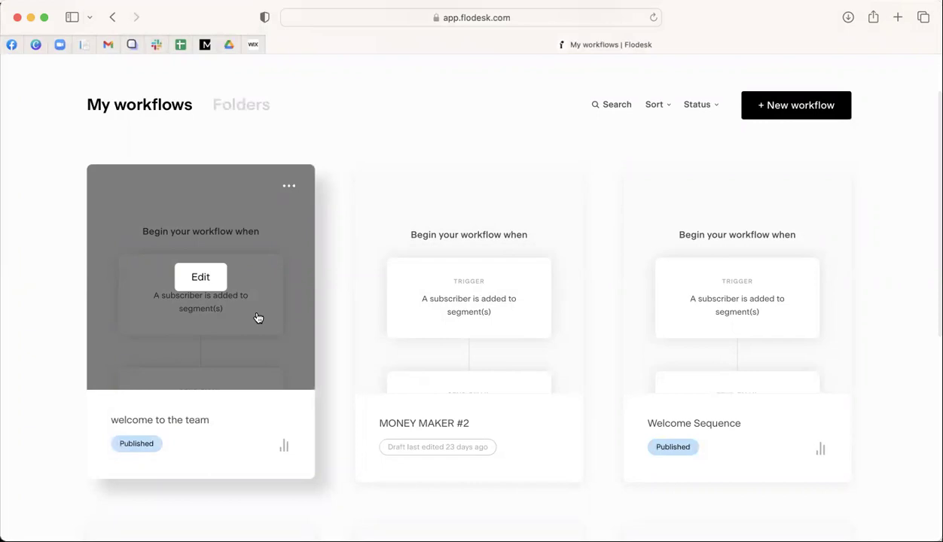
scroll(258, 318, up, 2)
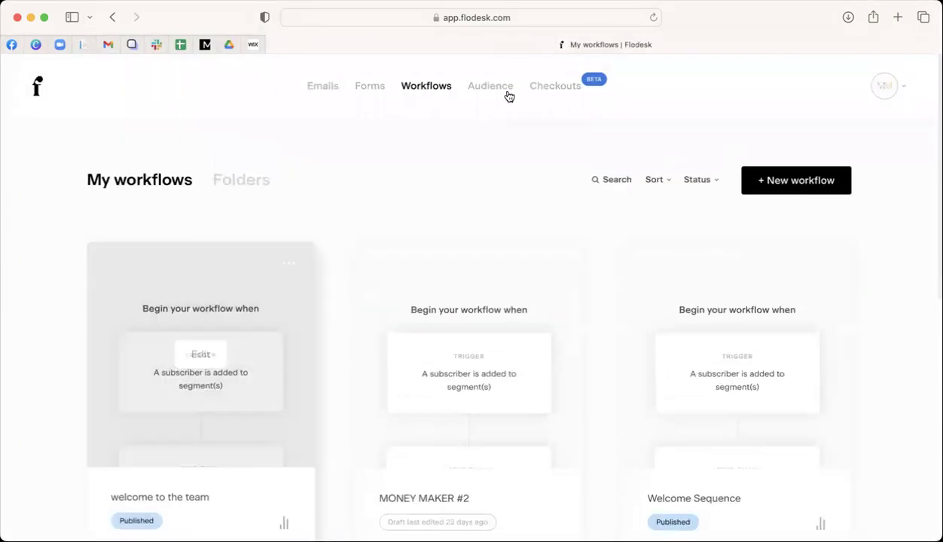
Open the audience segments and look through the first page of segments with their subscriber counts.
click(500, 89)
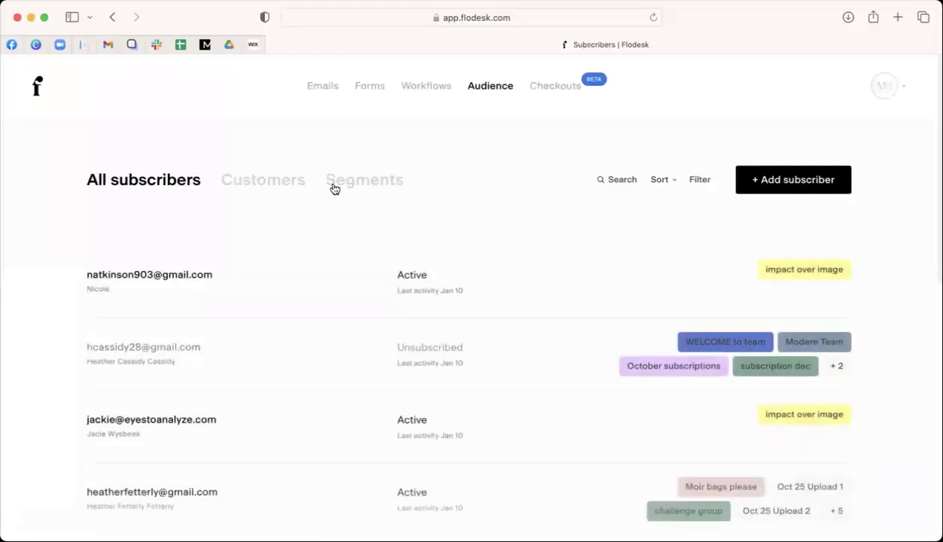
click(369, 186)
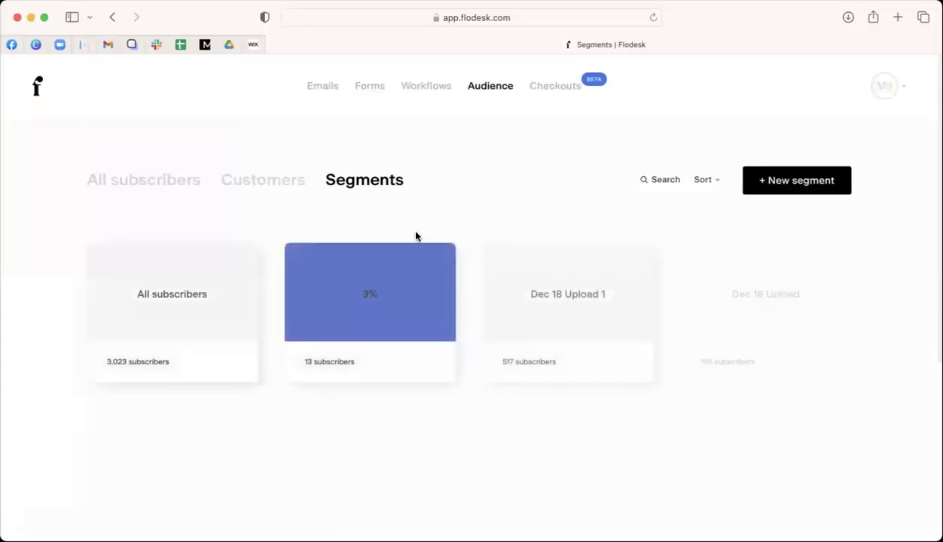
scroll(515, 277, down, 3)
scroll(517, 278, down, 4)
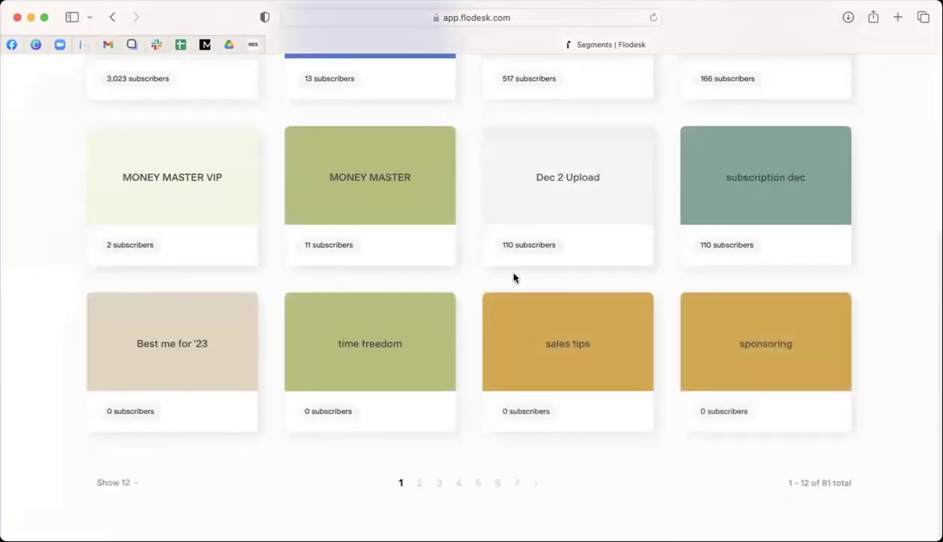
scroll(517, 248, up, 7)
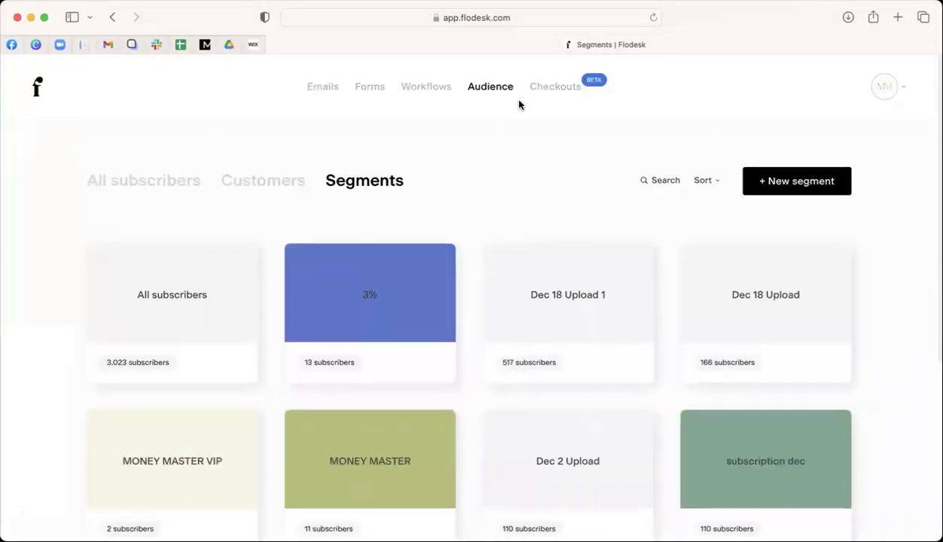
Open the checkouts overview and examine the money master course checkout's status and sales.
click(555, 87)
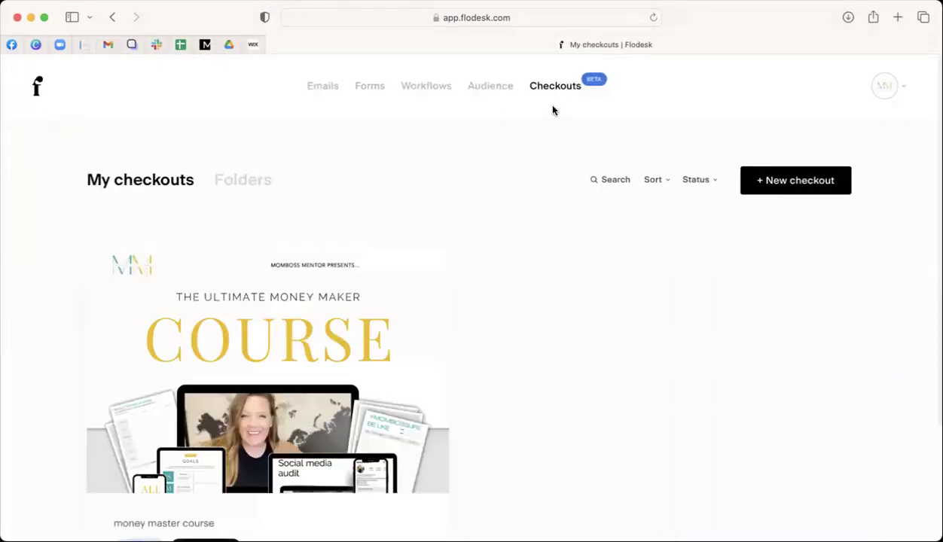
scroll(512, 147, down, 2)
scroll(444, 206, down, 1)
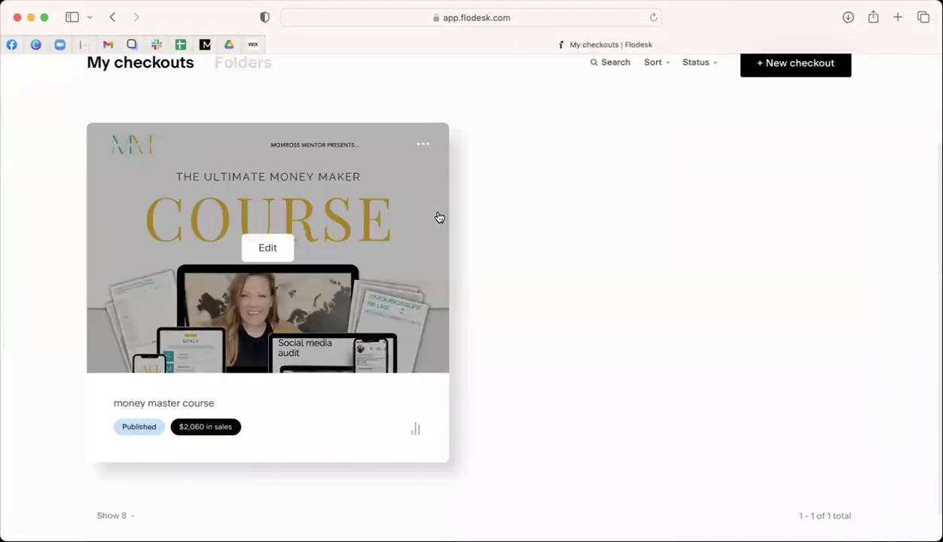
scroll(446, 210, up, 3)
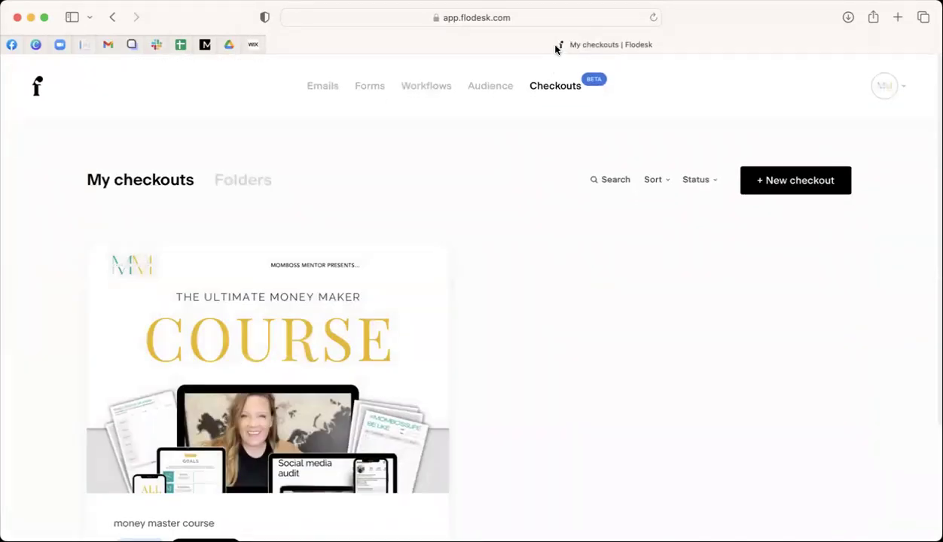